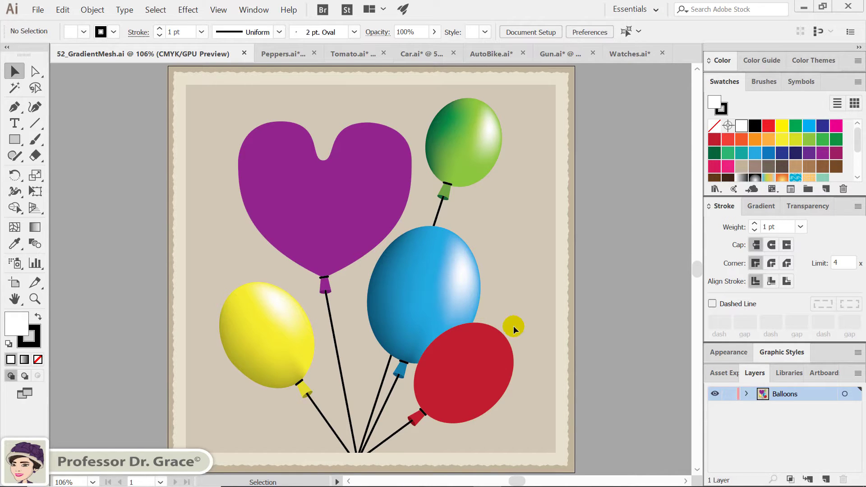
Zoom to 300% on the blue and red balloons, centre the red balloon and select it
key("ctrl+plus")
key("ctrl+plus")
key("ctrl+plus")
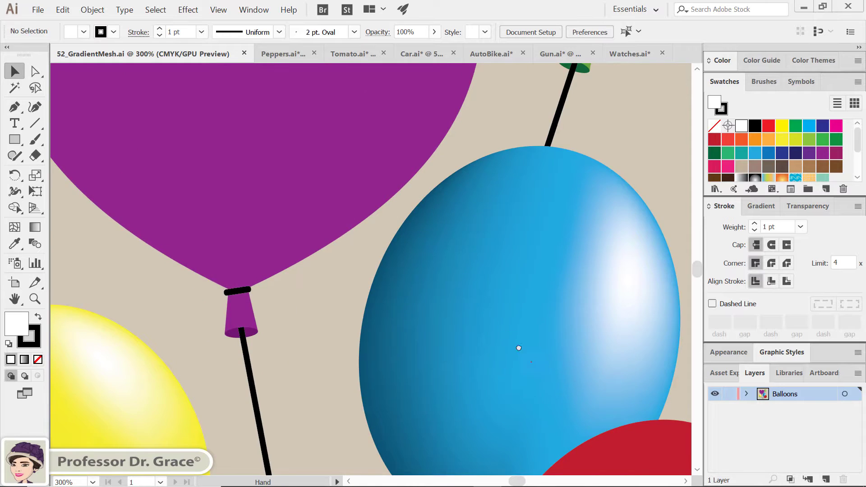
mouse_move(517, 337)
left_mouse_down()
mouse_move(387, 195)
mouse_move(420, 145)
left_mouse_up()
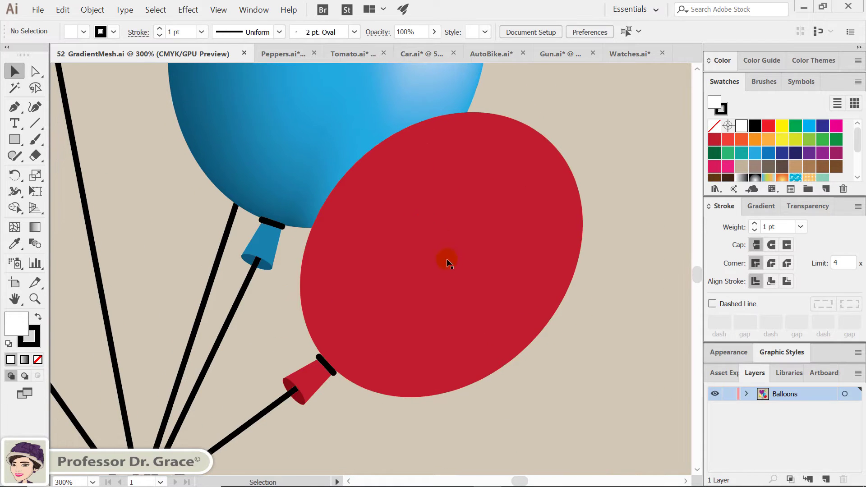
left_click_drag(455, 292, 466, 320)
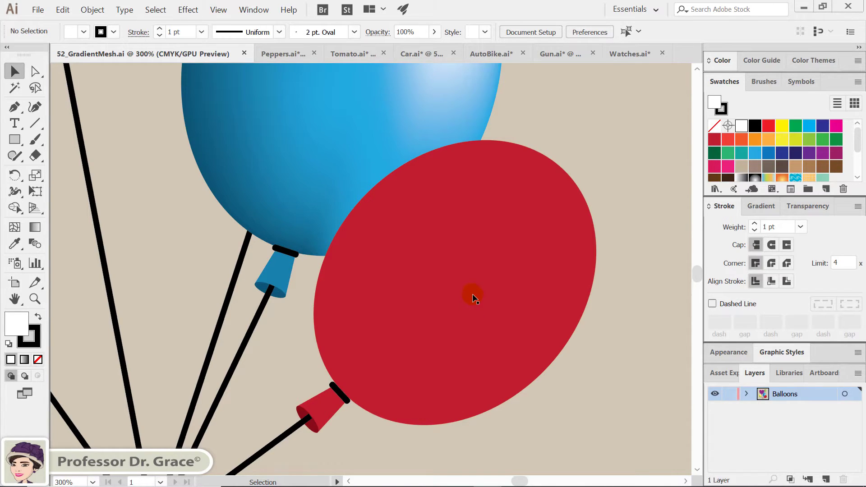
left_click(473, 297)
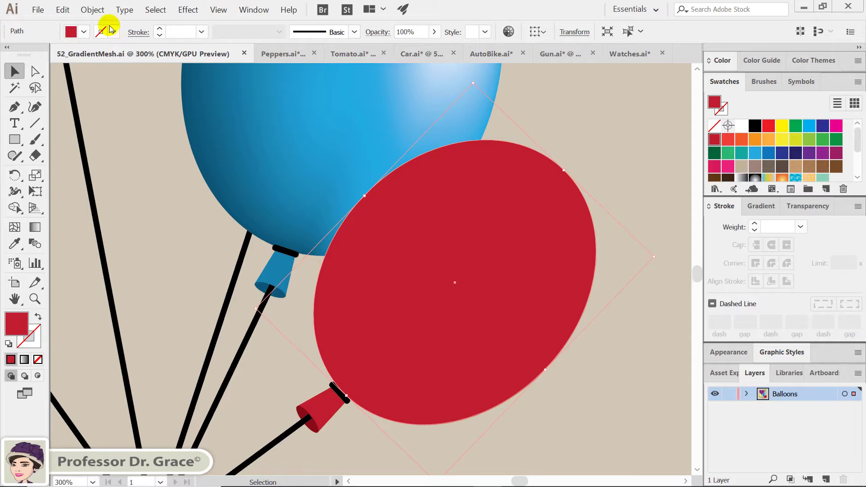
Start a gradient mesh on the red balloon with the mesh preview turned on
left_click(95, 10)
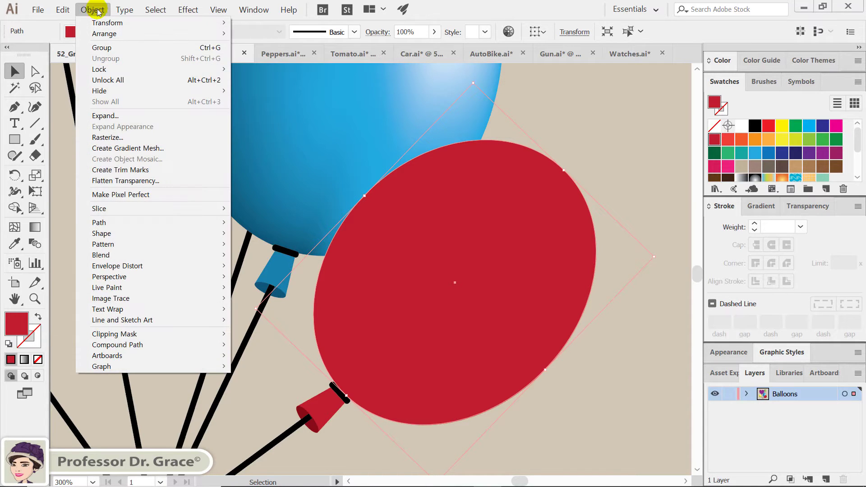
left_click(153, 149)
left_click_drag(463, 179, 215, 100)
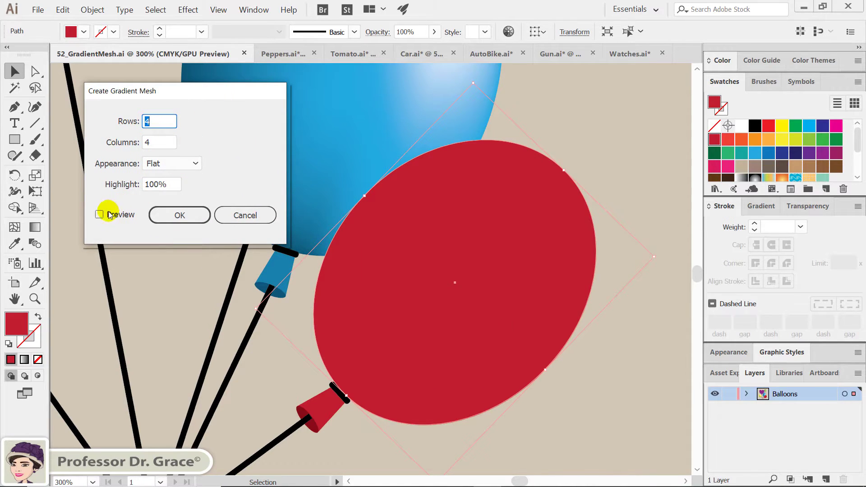
left_click(100, 215)
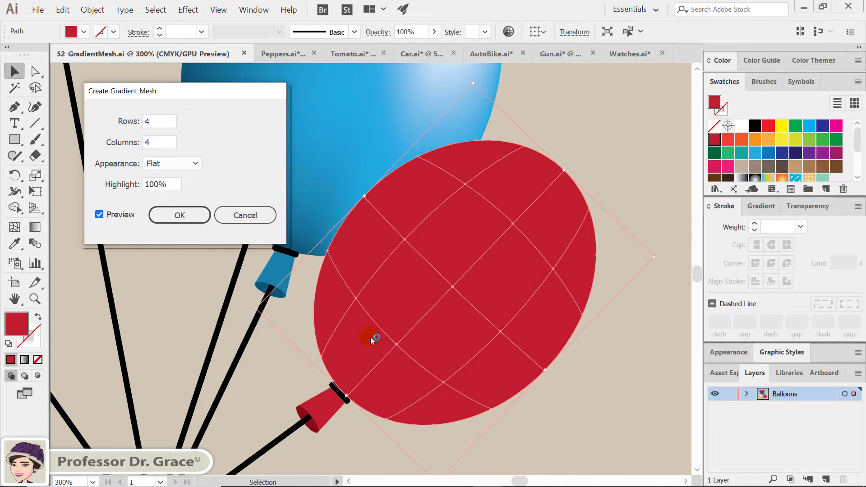
Compare Flat, To Center and To Edge appearances, then apply a 4×4 Flat mesh
left_click(195, 164)
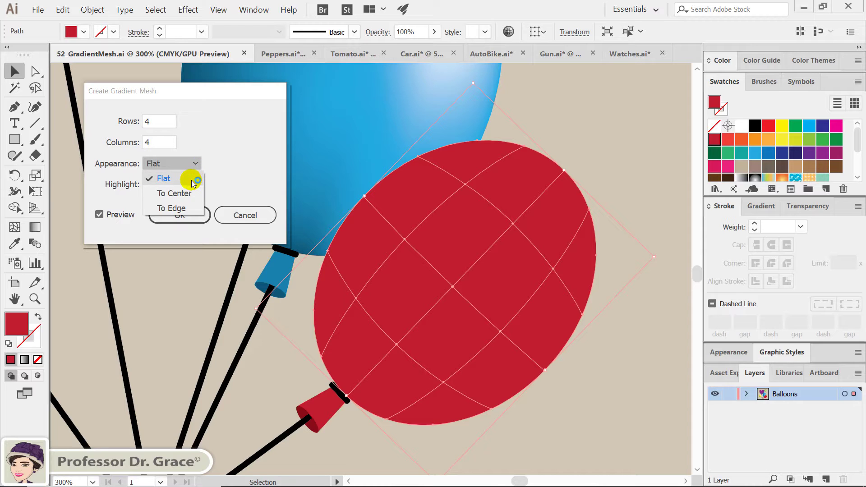
left_click(192, 181)
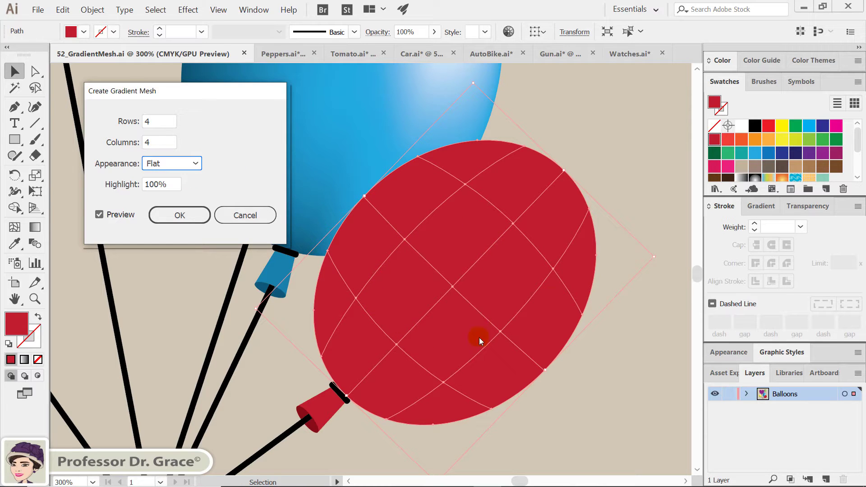
left_click(198, 166)
left_click(187, 192)
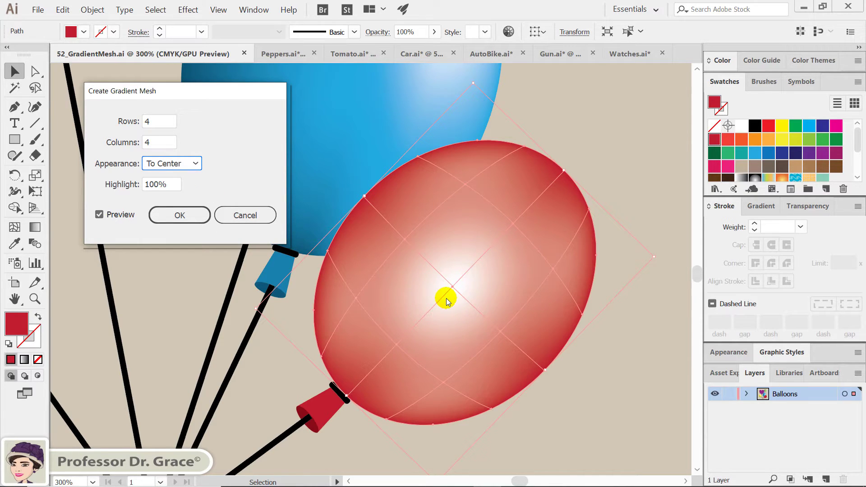
left_click(191, 162)
left_click(177, 208)
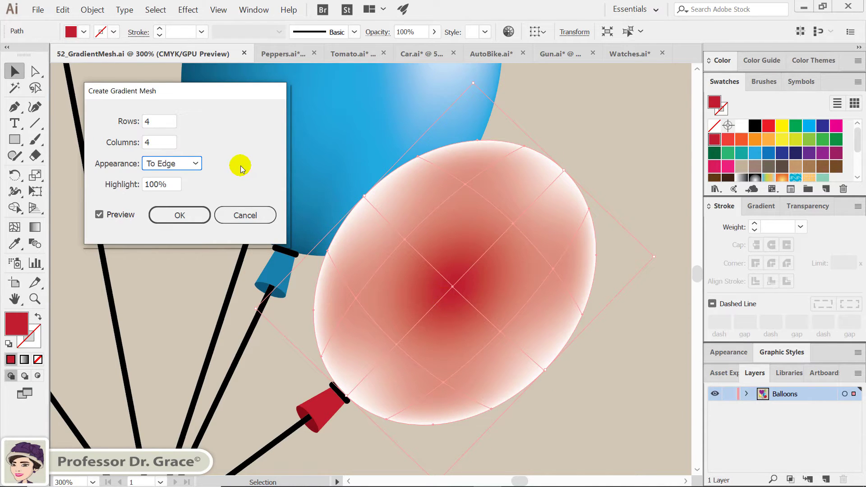
left_click(197, 163)
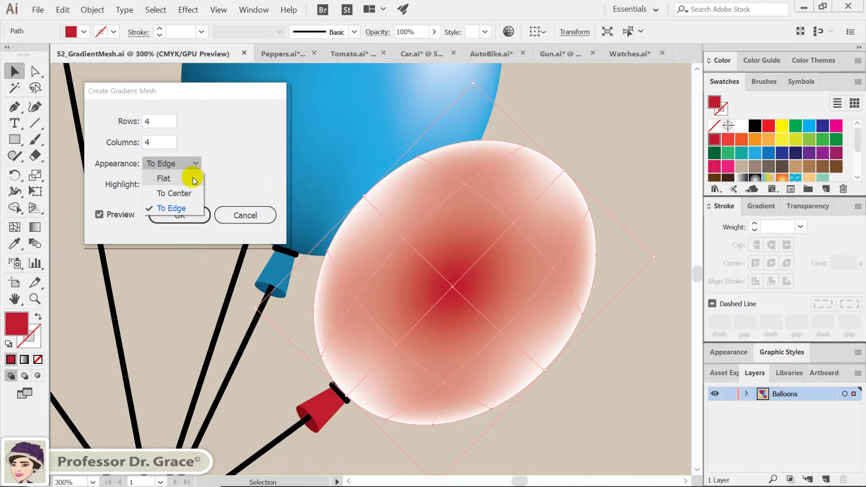
left_click(194, 179)
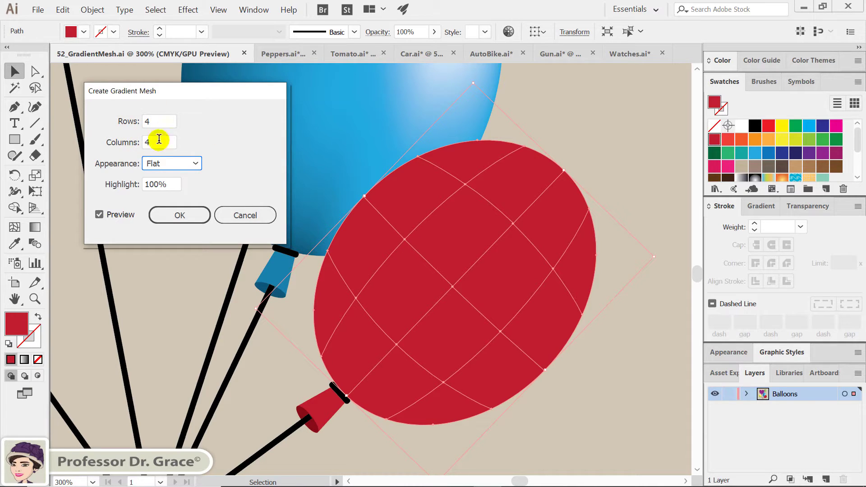
left_click(179, 218)
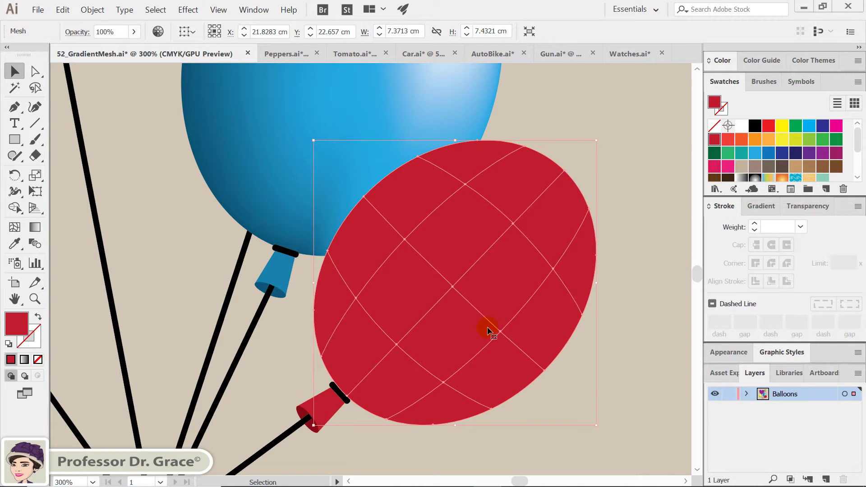
Colour a mesh point on the red balloon's right side white and select the highlight point
left_click_drag(34, 72, 95, 72)
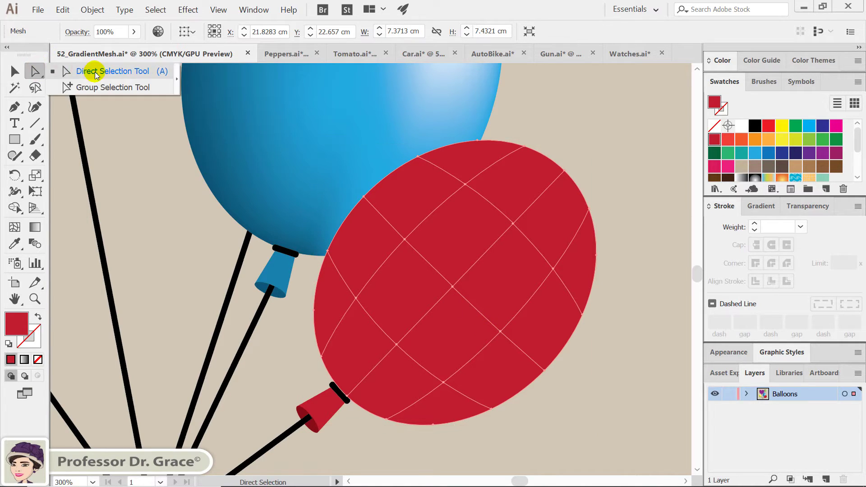
left_click(553, 269)
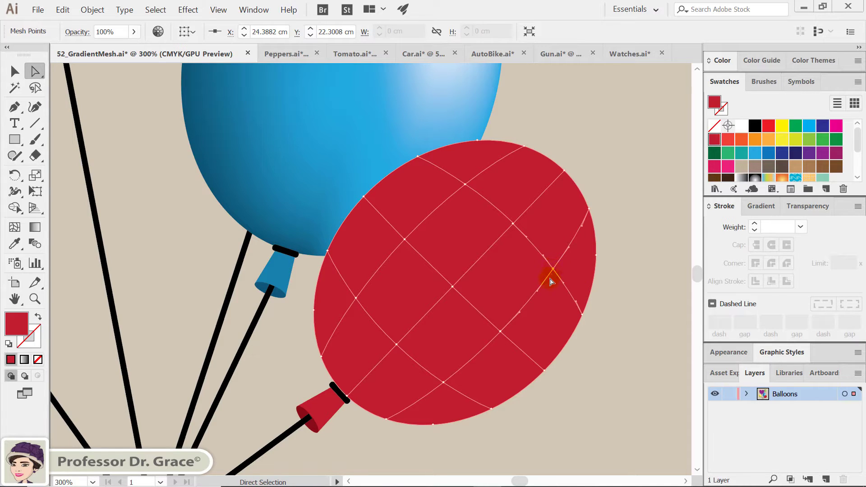
left_click(741, 125)
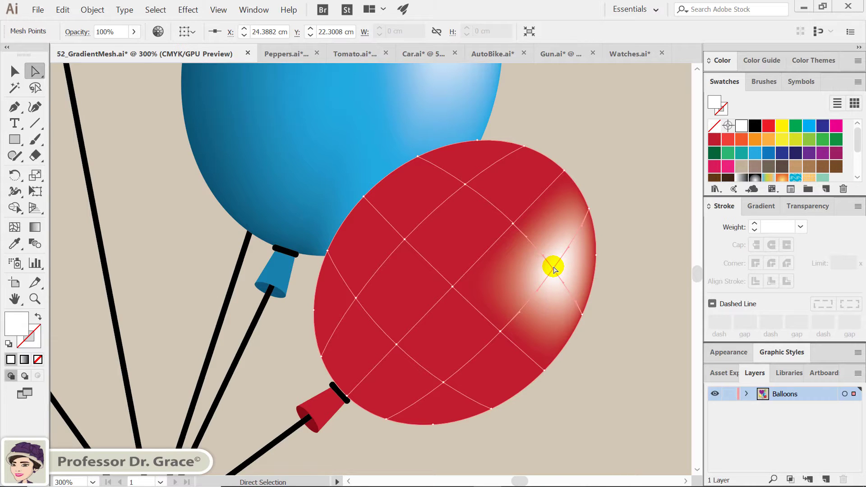
left_click(513, 224)
Pull the highlight point's handles and move the point down-left to stretch the white glow
left_click(546, 256)
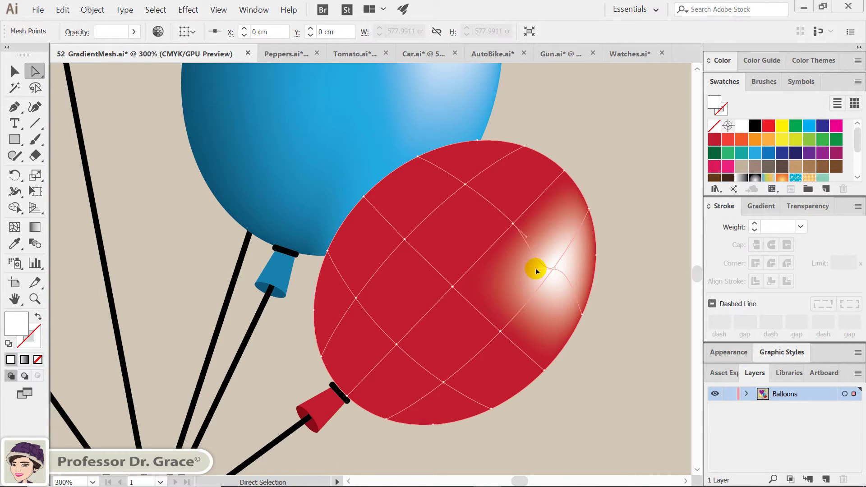
mouse_move(537, 269)
left_mouse_down()
mouse_move(526, 273)
mouse_move(535, 257)
left_mouse_up()
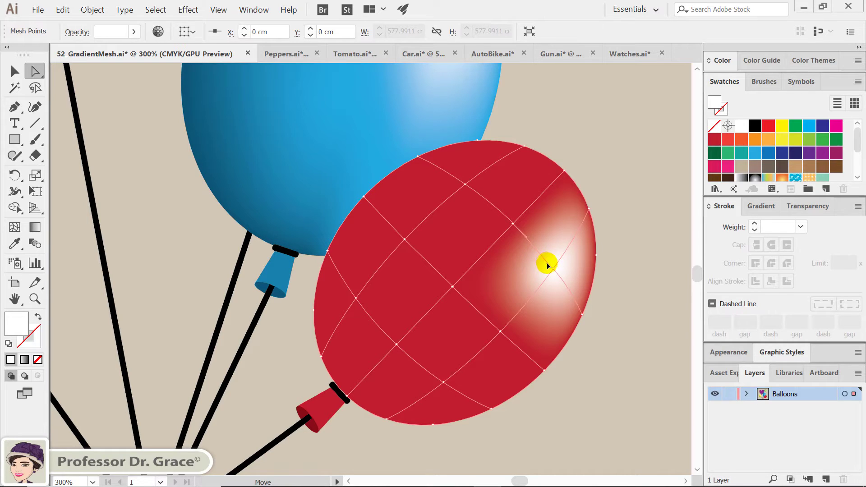
left_click(548, 264)
mouse_move(548, 266)
left_mouse_down()
mouse_move(516, 229)
mouse_move(505, 251)
mouse_move(526, 276)
mouse_move(528, 312)
mouse_move(551, 266)
left_mouse_up()
left_click(553, 269)
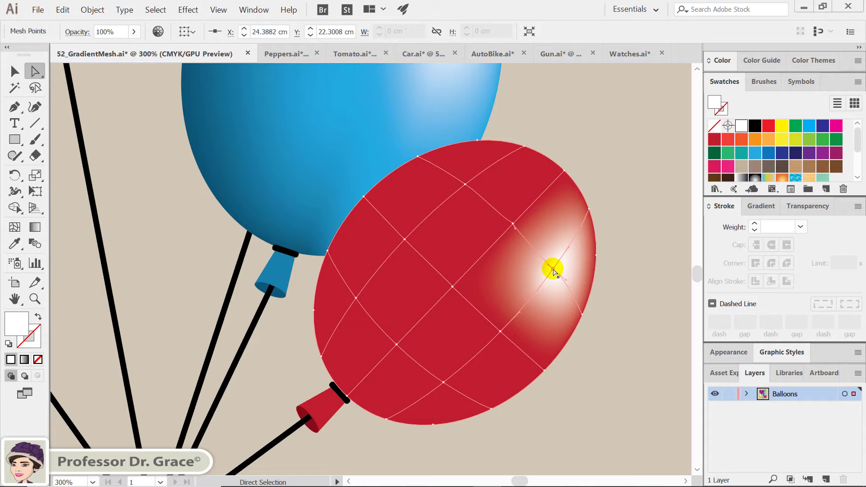
left_click_drag(553, 268, 525, 282)
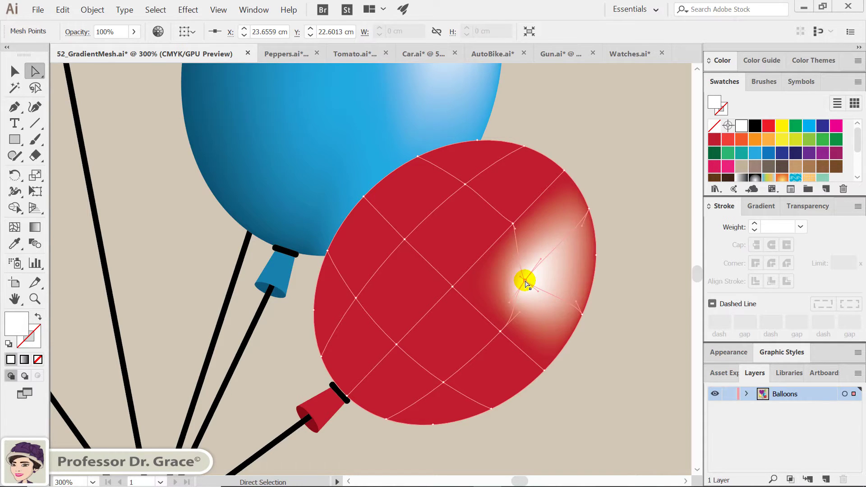
Move the neighbouring left, upper and lower mesh points outward to widen the glow, then deselect
left_click(452, 292)
left_click_drag(453, 289, 414, 294)
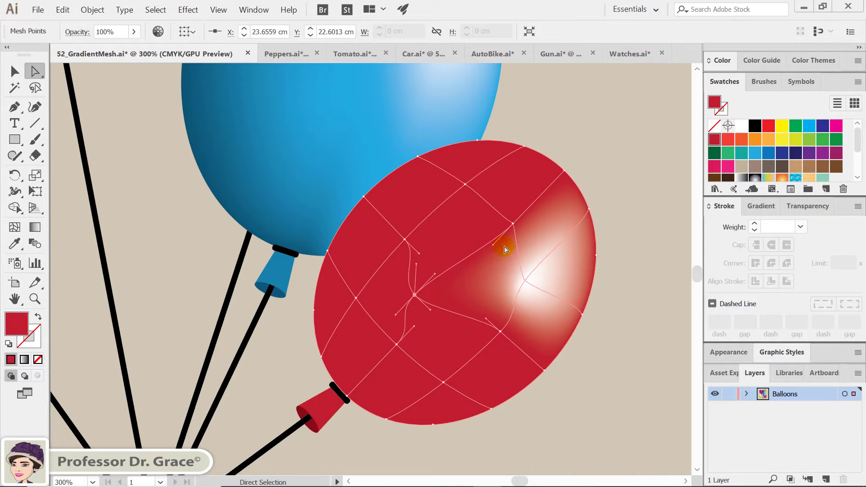
left_click(515, 224)
left_click_drag(515, 224, 483, 207)
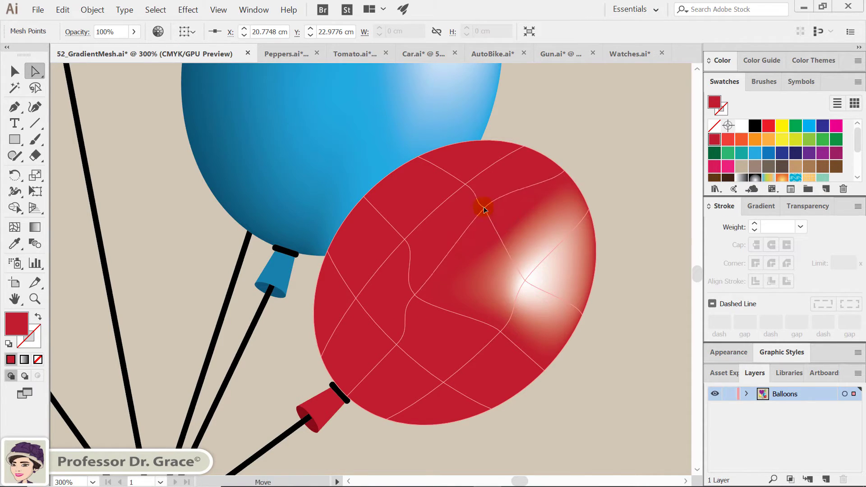
left_click(515, 329)
left_click_drag(500, 331, 472, 361)
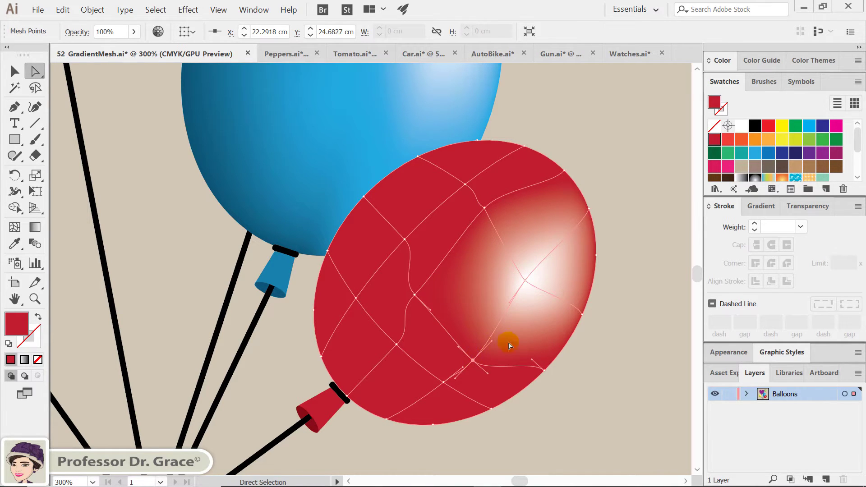
left_click(594, 334)
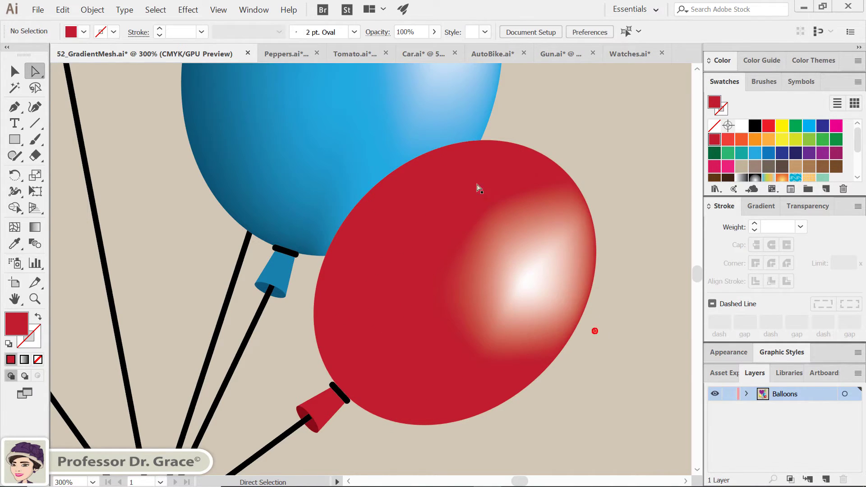
Select the red balloon's upper-left to lower-left edge mesh points and darken their red
left_click(496, 169, "shift")
left_click(421, 148, "shift")
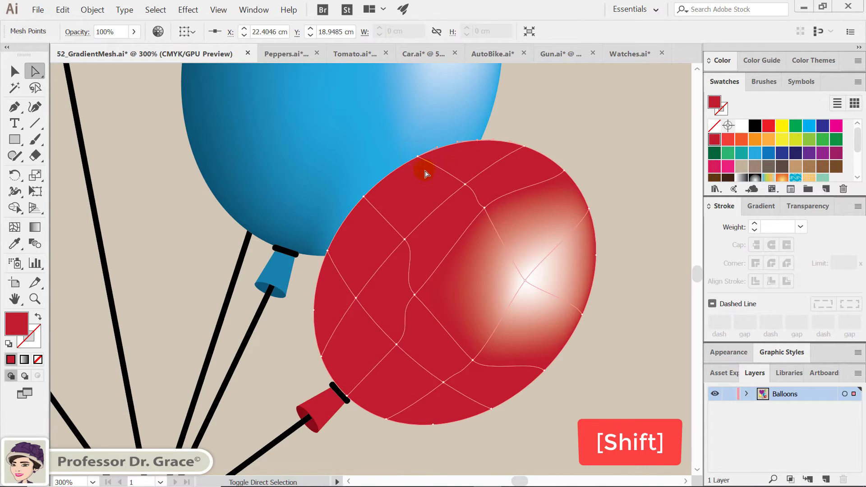
left_click(364, 197, "shift")
left_click(327, 251, "shift")
left_click(315, 309, "shift")
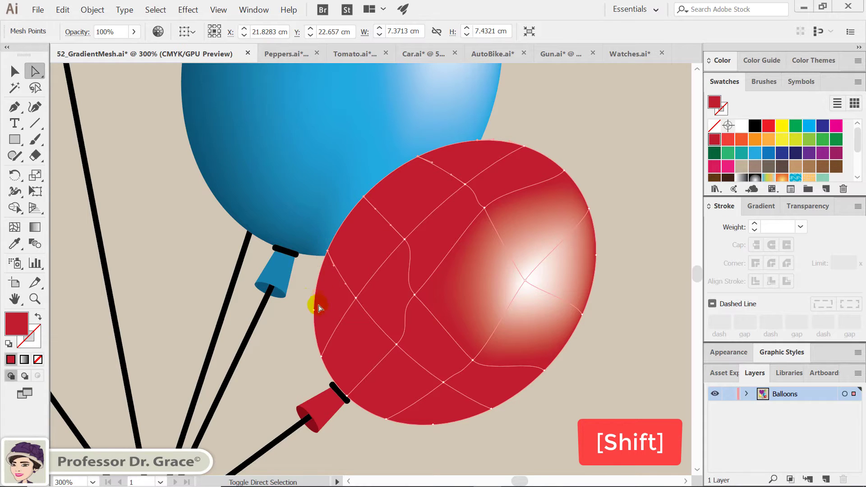
left_click(329, 349, "shift")
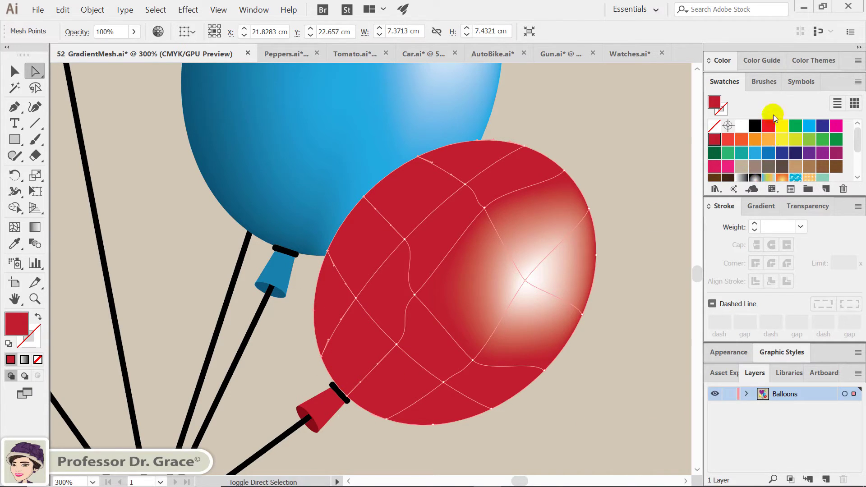
left_click(724, 61)
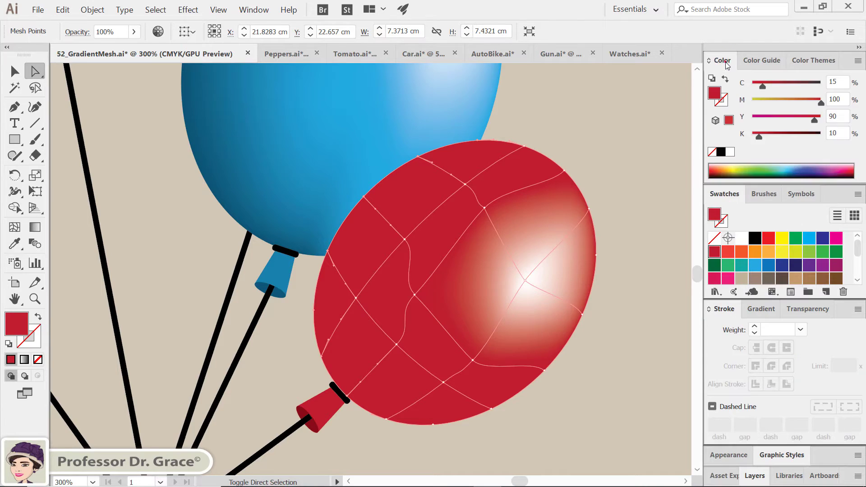
left_click(775, 135)
left_click_drag(775, 135, 804, 136)
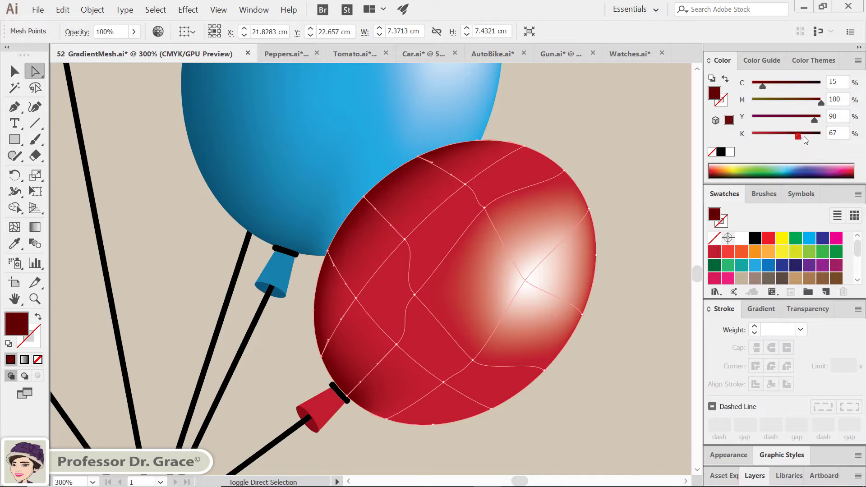
Shift a left-side mesh point inward to spread the shading, then pan to the purple heart
left_click(527, 390)
left_click(360, 300)
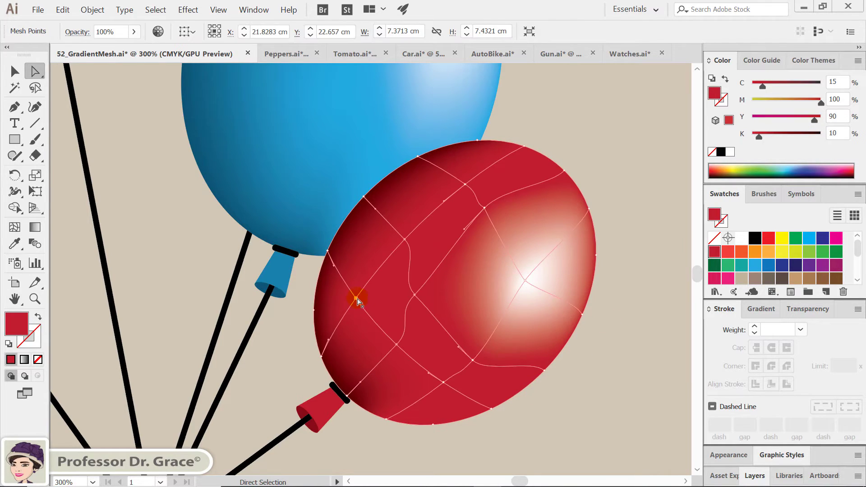
left_click_drag(356, 299, 373, 306)
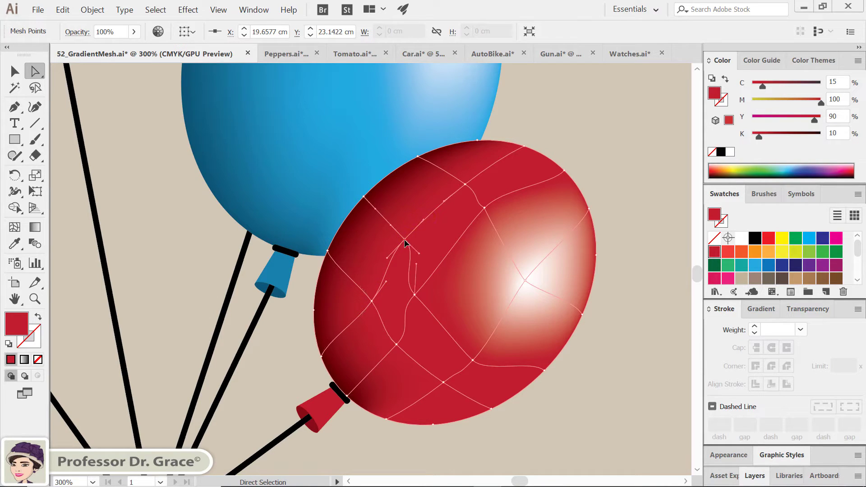
left_click(605, 130)
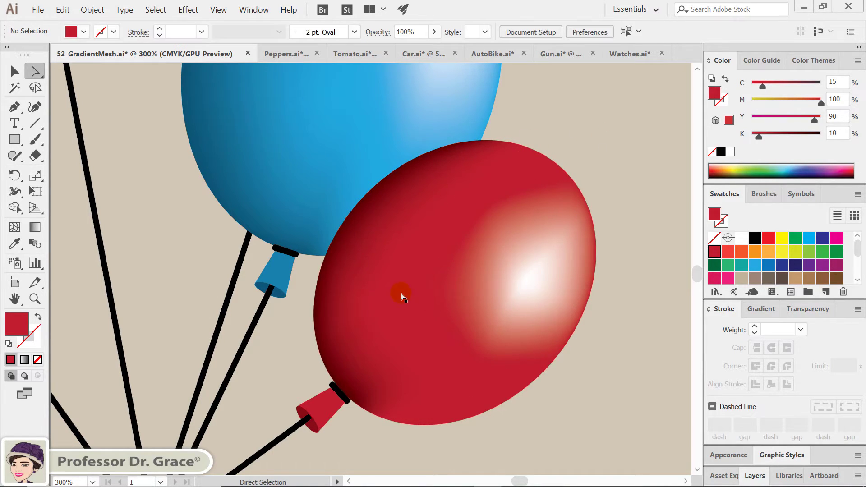
mouse_move(348, 281)
left_mouse_down()
mouse_move(433, 311)
mouse_move(358, 348)
mouse_move(485, 228)
left_mouse_up()
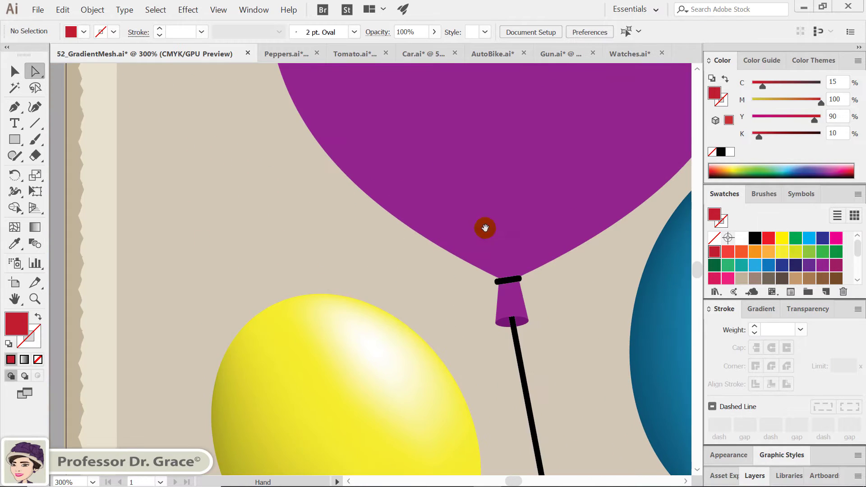
Select the purple heart and add mesh points at its top right, centre and lower left
key("ctrl+minus")
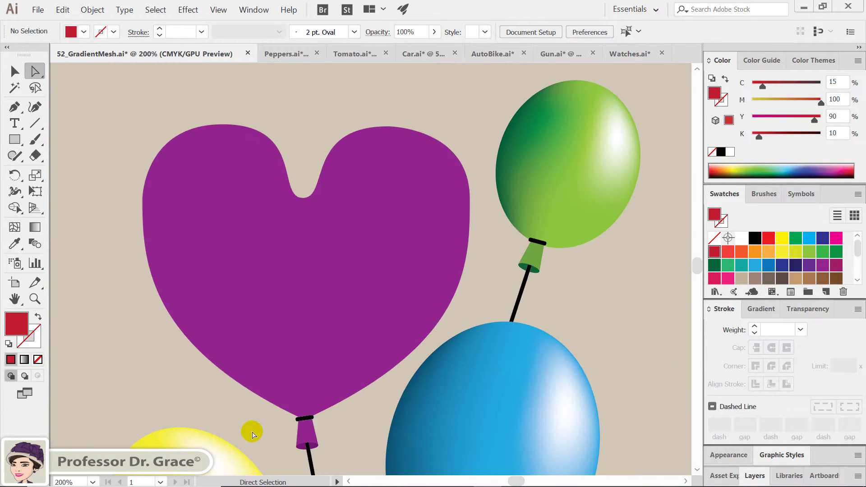
left_click_drag(346, 304, 350, 286)
left_click(353, 290)
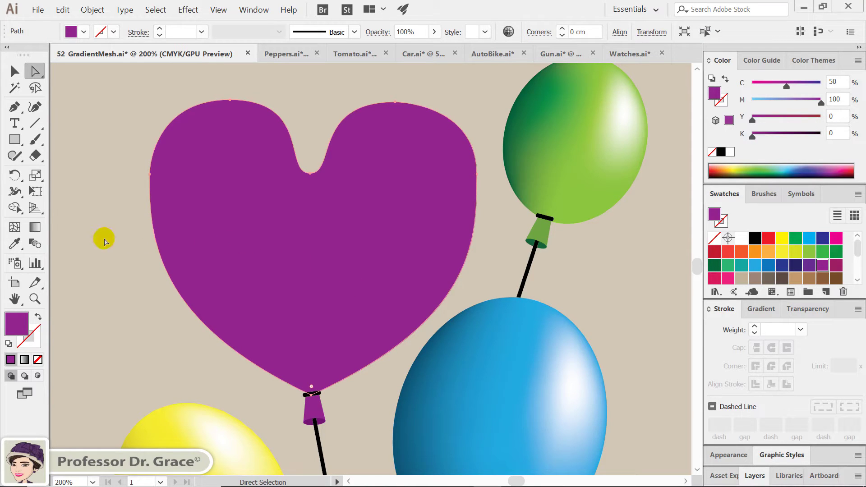
left_click(15, 227)
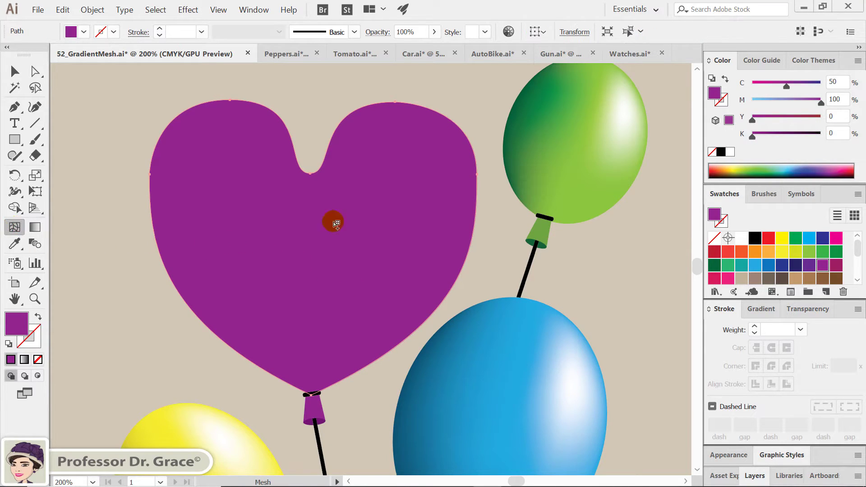
left_click(407, 133)
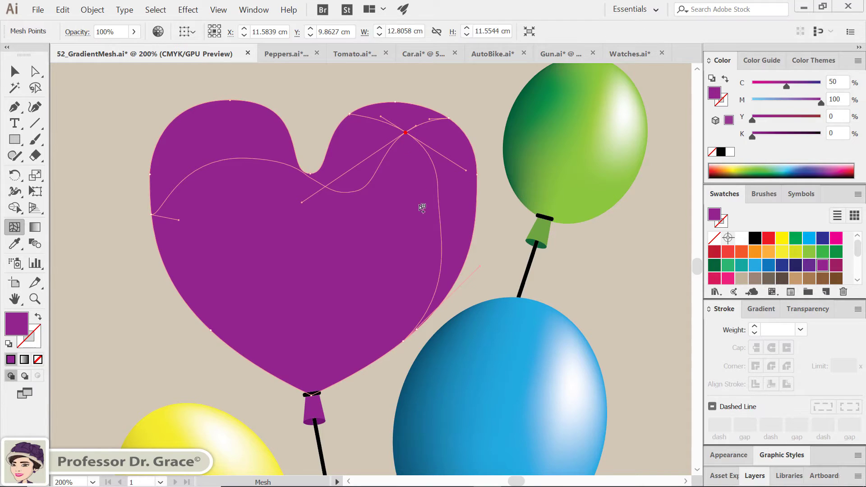
left_click(399, 240)
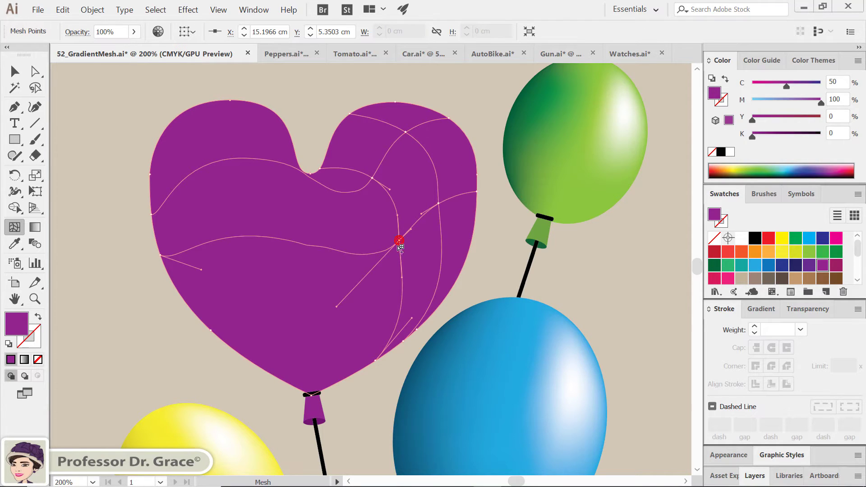
left_click(267, 311)
left_click_drag(270, 315, 320, 294)
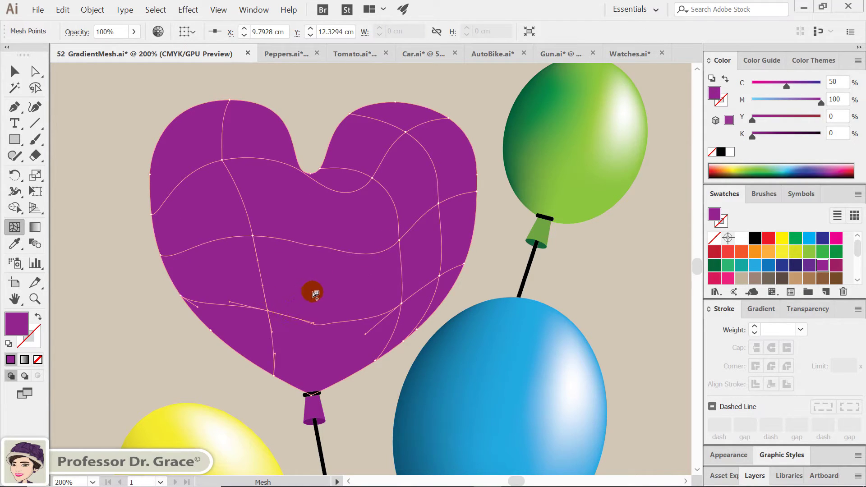
Make the heart's right-lobe top mesh point white and drag nearby points to shape the highlight
left_click(35, 71)
left_click(406, 132)
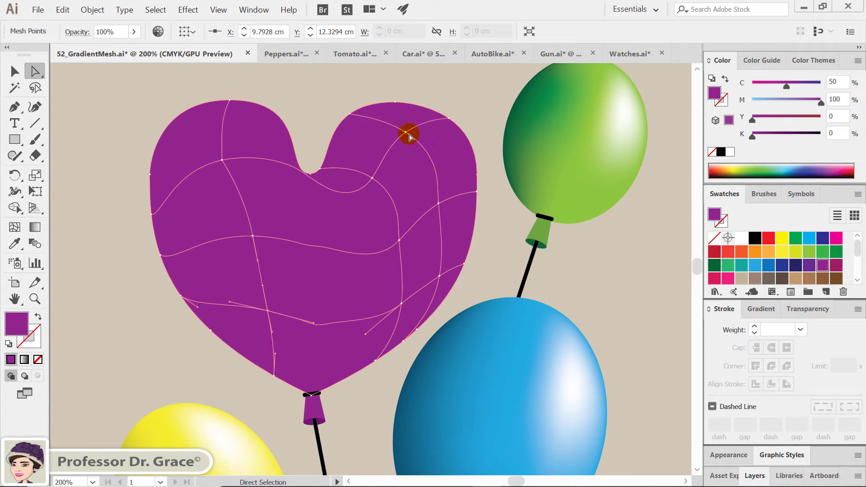
left_click(405, 132)
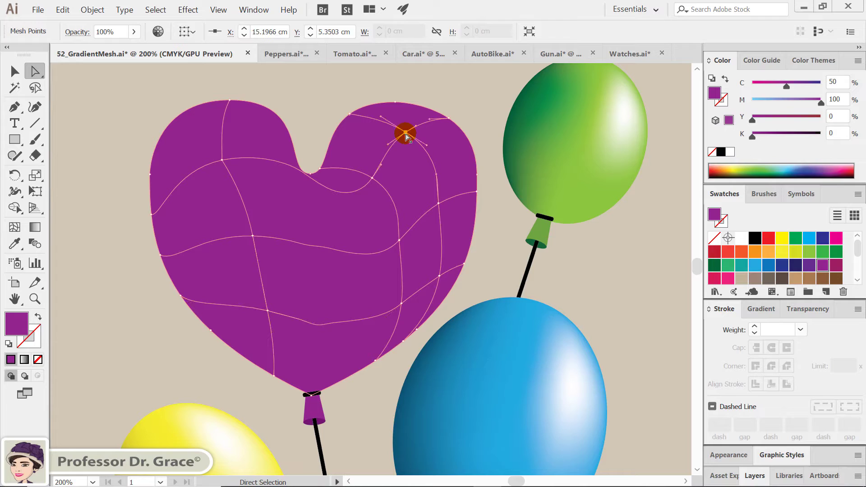
left_click(742, 237)
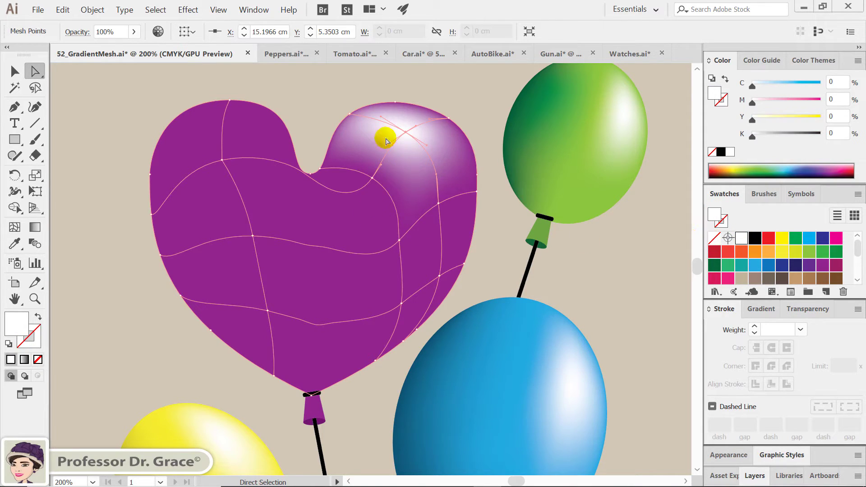
left_click(371, 182)
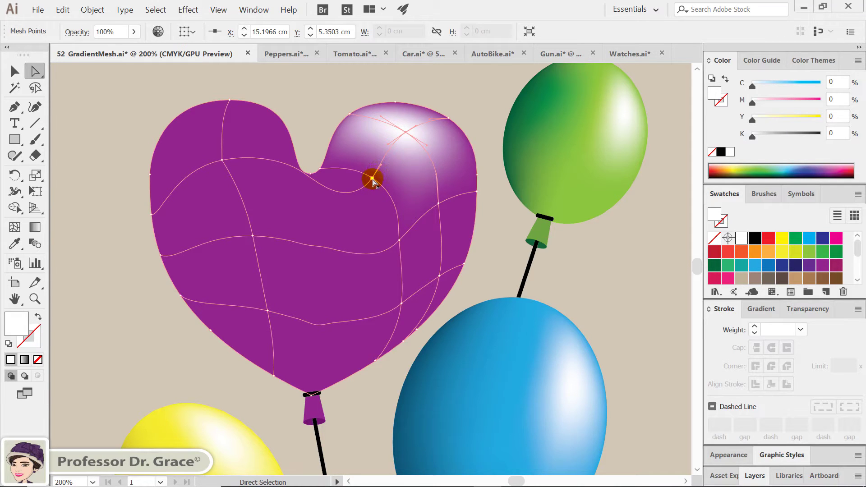
left_click_drag(373, 180, 357, 194)
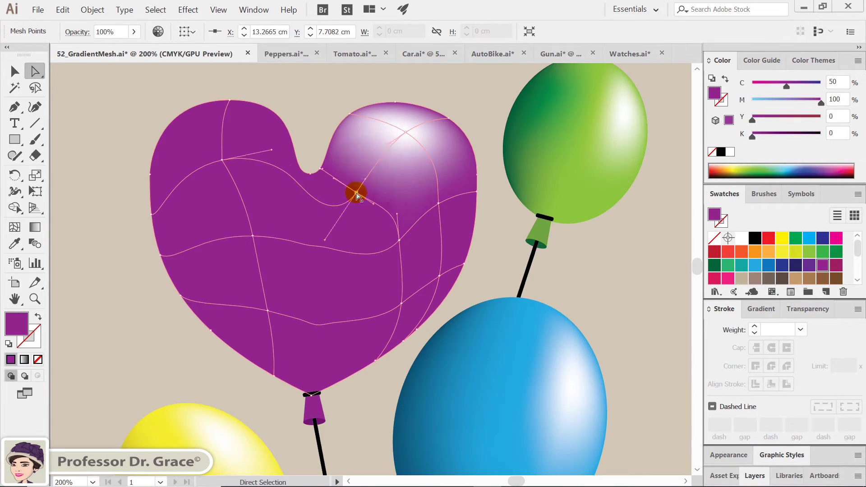
left_click_drag(357, 194, 349, 205)
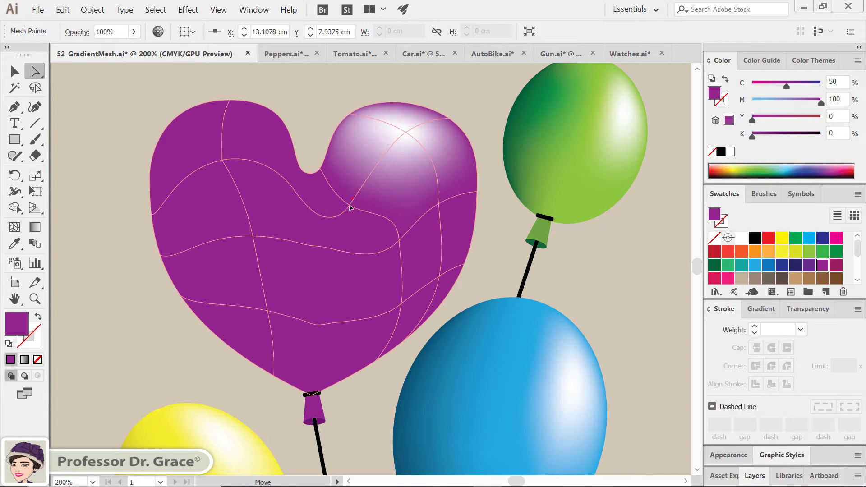
mouse_move(438, 202)
left_mouse_down()
mouse_move(441, 213)
mouse_move(374, 254)
left_mouse_up()
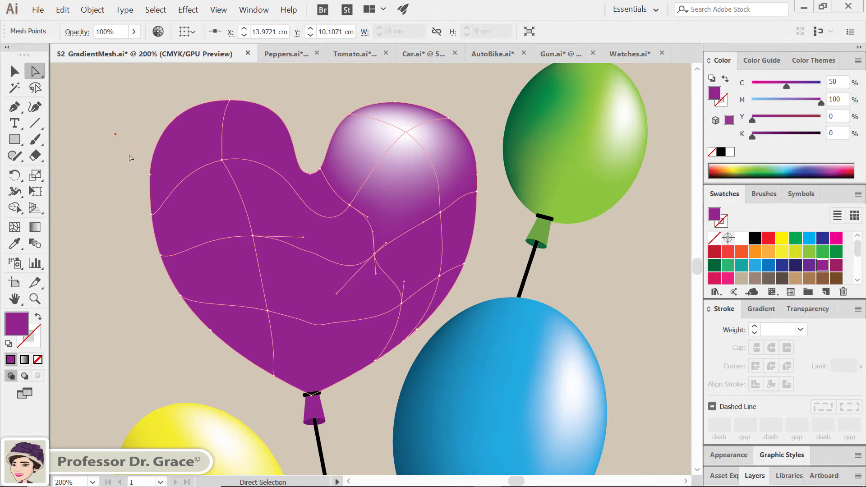
Select the heart's left, top-left and lower-left edge mesh points and darken them to 62% black
left_click_drag(116, 135, 160, 192)
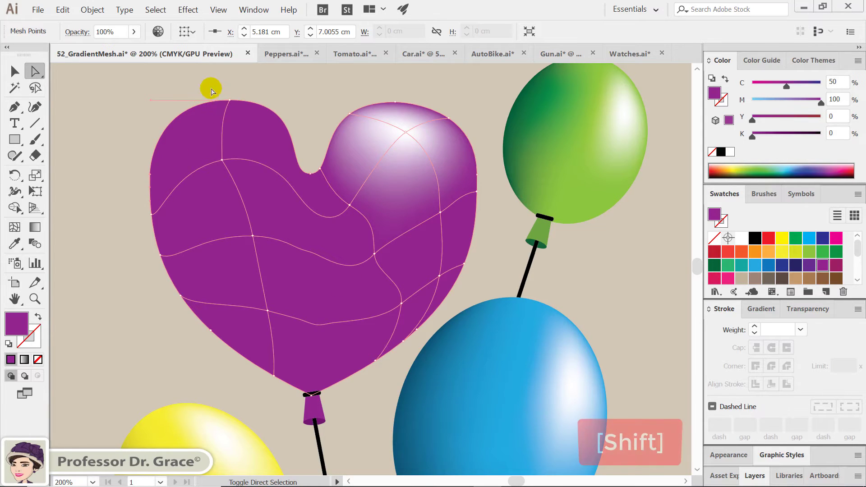
left_click_drag(209, 87, 246, 118, "shift")
left_click_drag(139, 236, 230, 365, "shift")
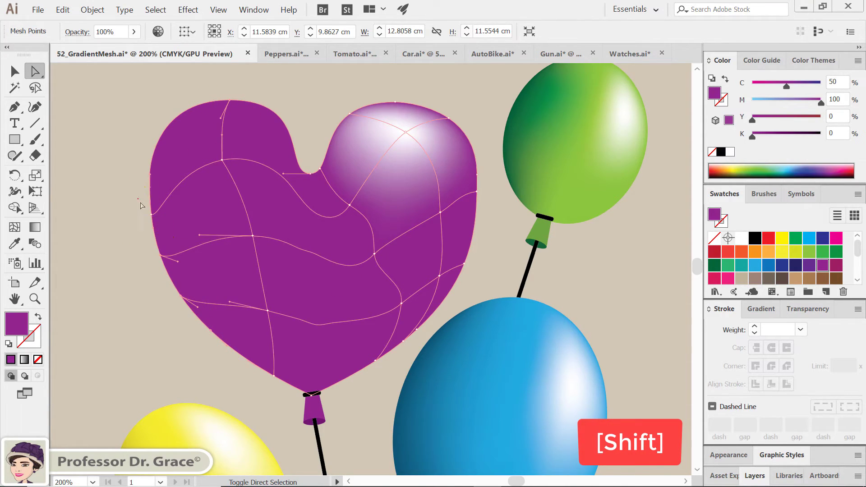
left_click(229, 361, "shift")
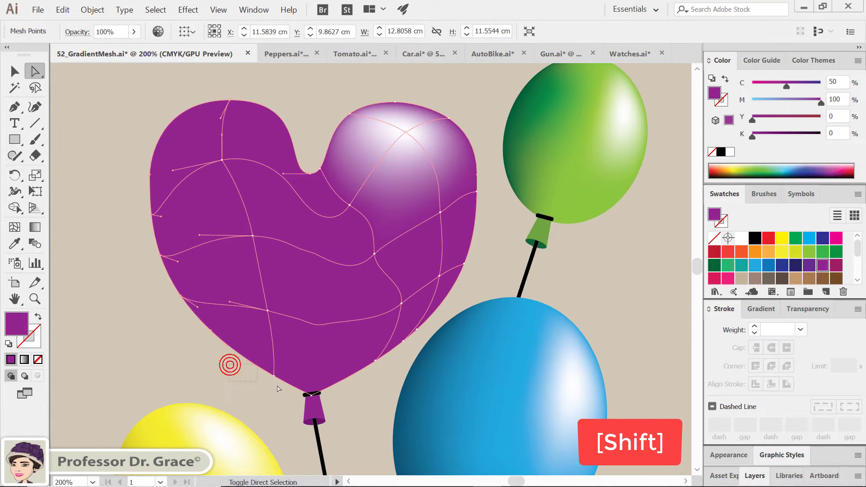
left_click(311, 397)
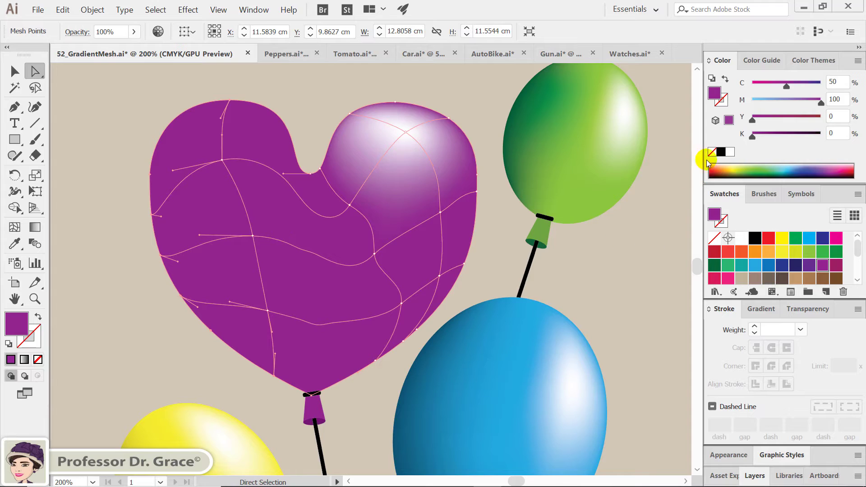
left_click(777, 138)
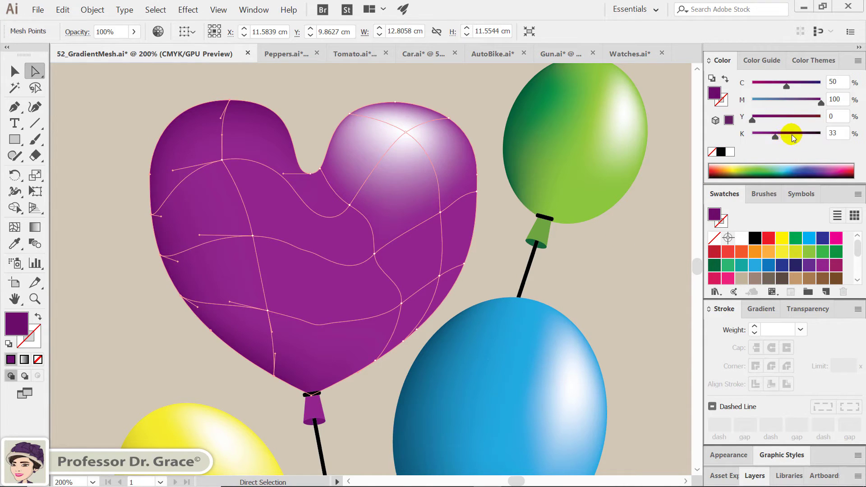
left_click(794, 136)
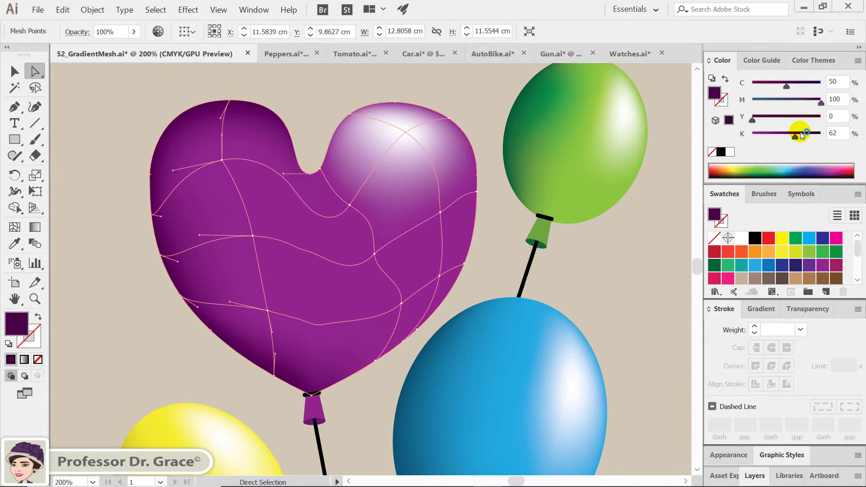
left_click(145, 244)
Shift the heart's upper-left and lower-middle mesh points rightward to spread the shading
left_click(248, 216)
left_click(222, 161)
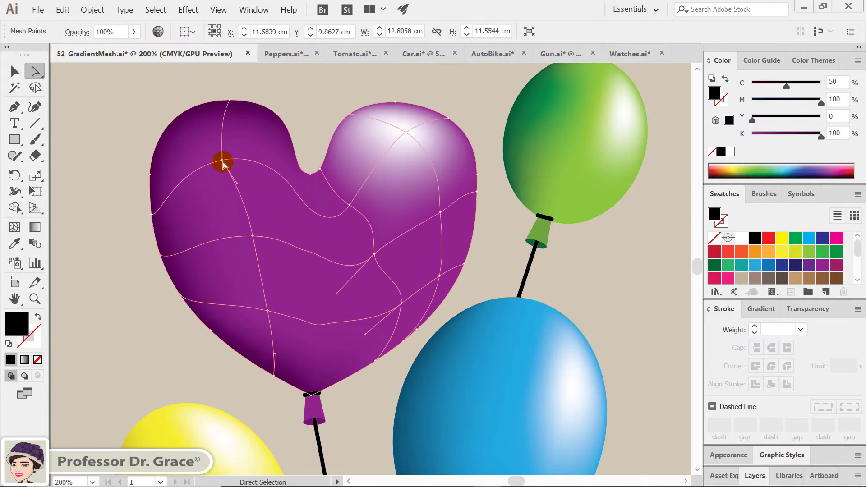
left_click_drag(223, 161, 241, 180)
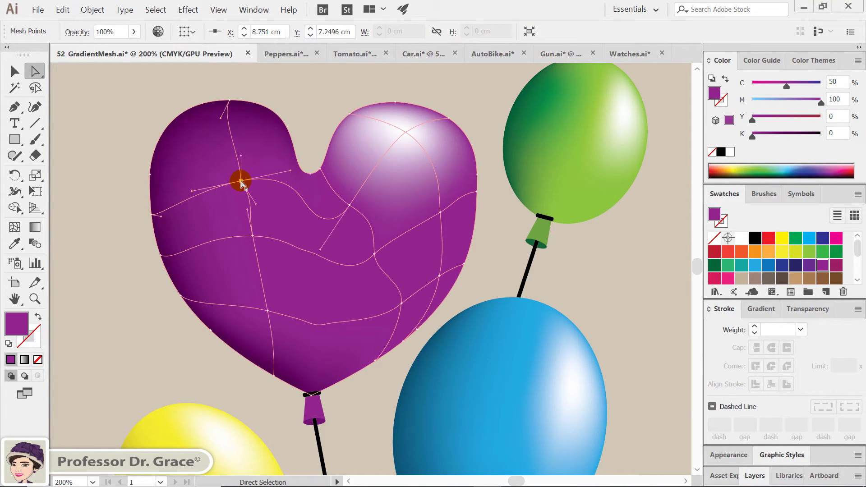
left_click_drag(253, 237, 275, 234)
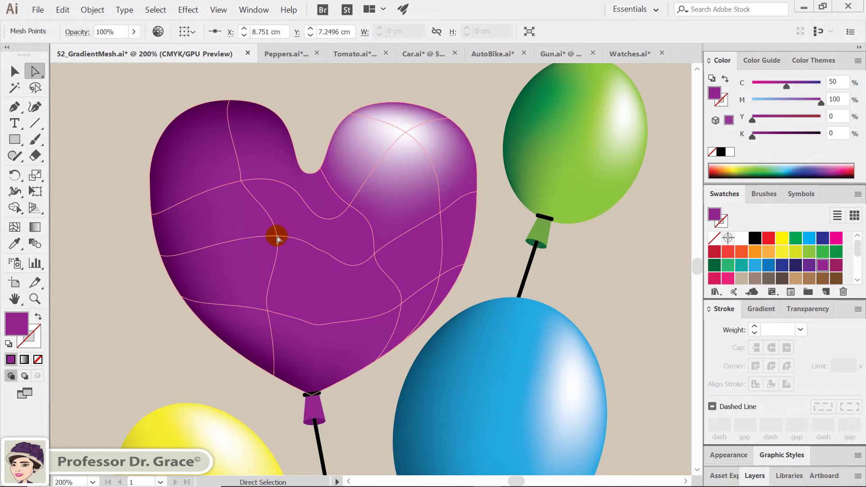
left_click(266, 311)
mouse_move(267, 311)
left_mouse_down()
mouse_move(309, 310)
mouse_move(297, 315)
left_mouse_up()
Bend the left-edge and lower-left mesh lines upward to smooth the shading, then deselect
left_click(159, 217)
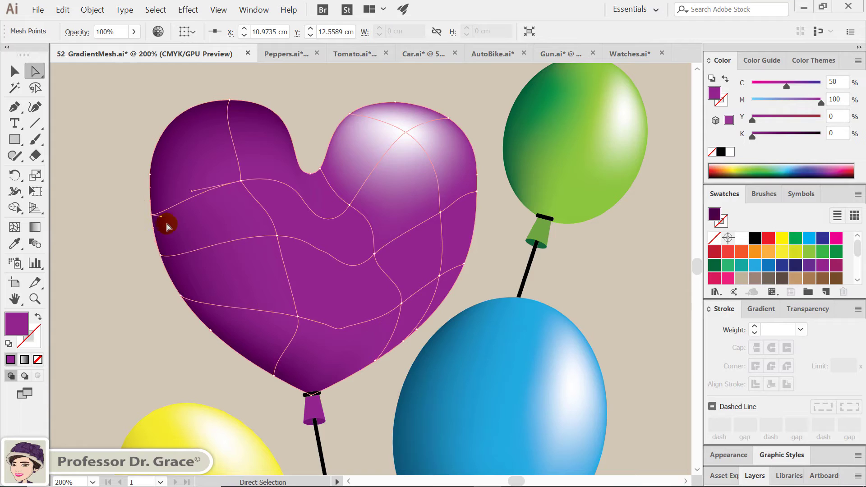
left_click_drag(162, 218, 187, 195)
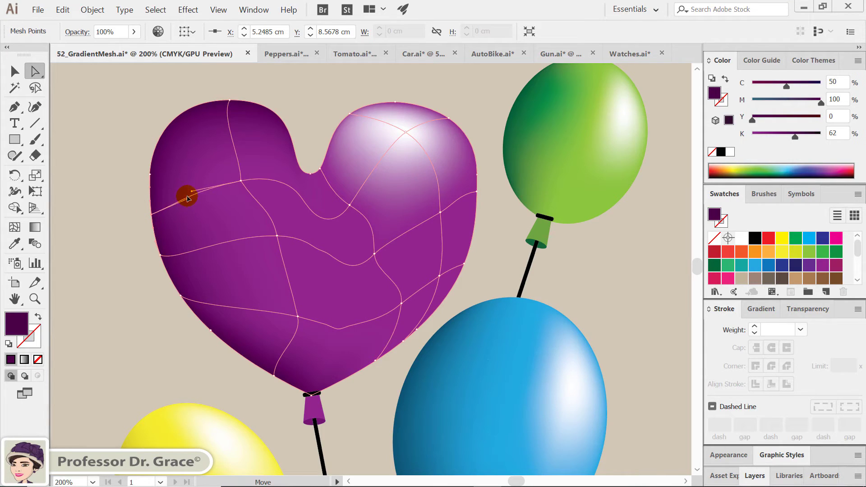
left_click(204, 314)
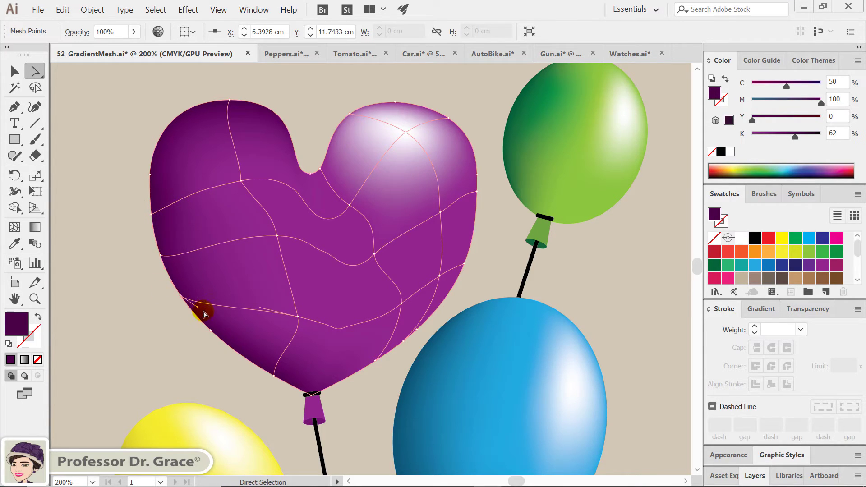
left_click_drag(199, 308, 222, 287)
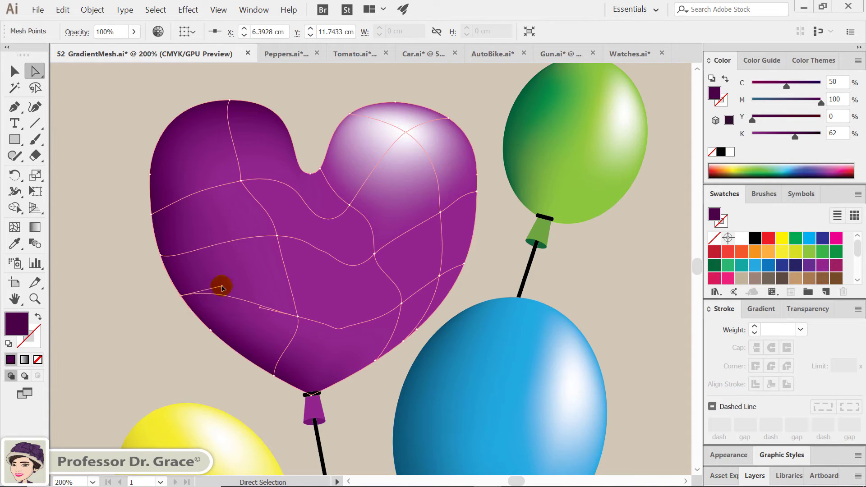
left_click(174, 254)
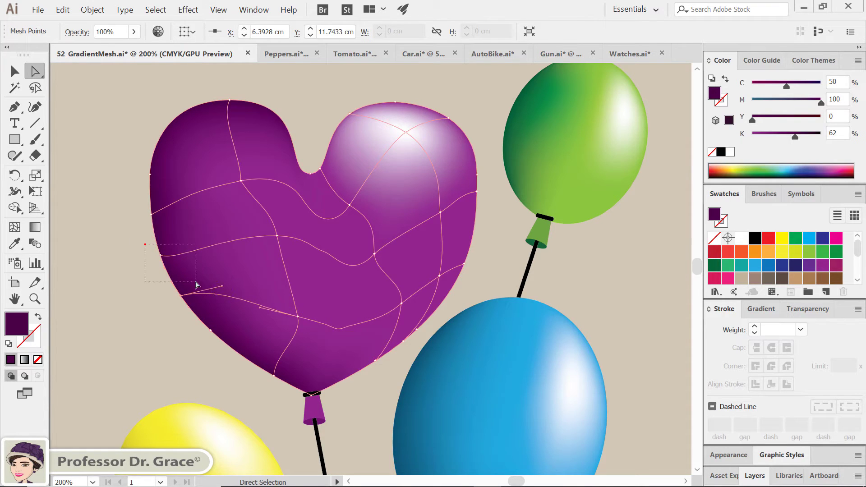
left_click_drag(191, 270, 204, 244)
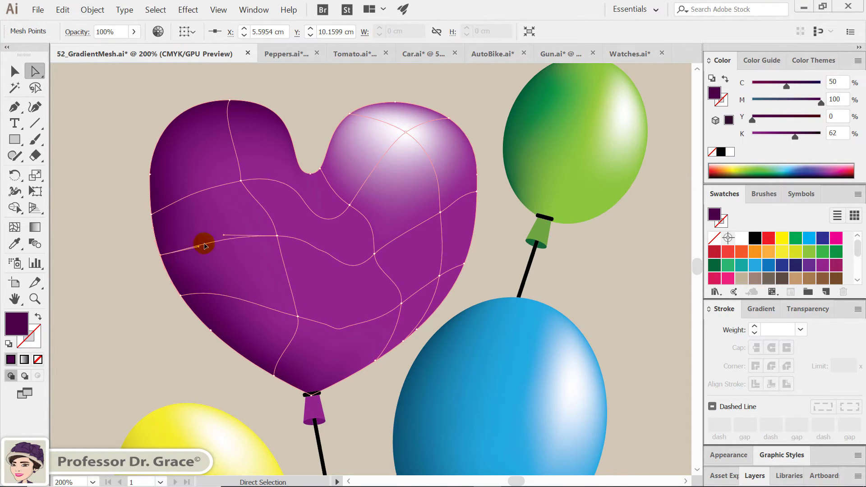
left_click(153, 261)
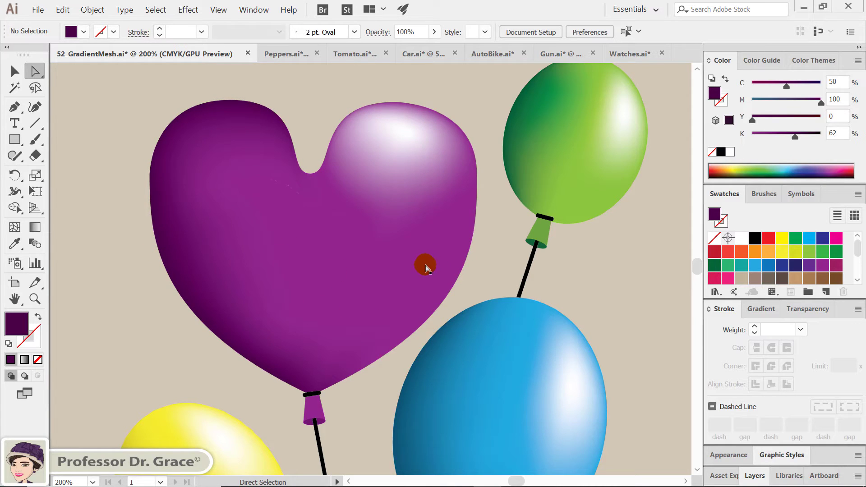
Fit the artboard in the window, delete a lower-left mesh point on the heart, and deselect
key("ctrl")
key("ctrl+0")
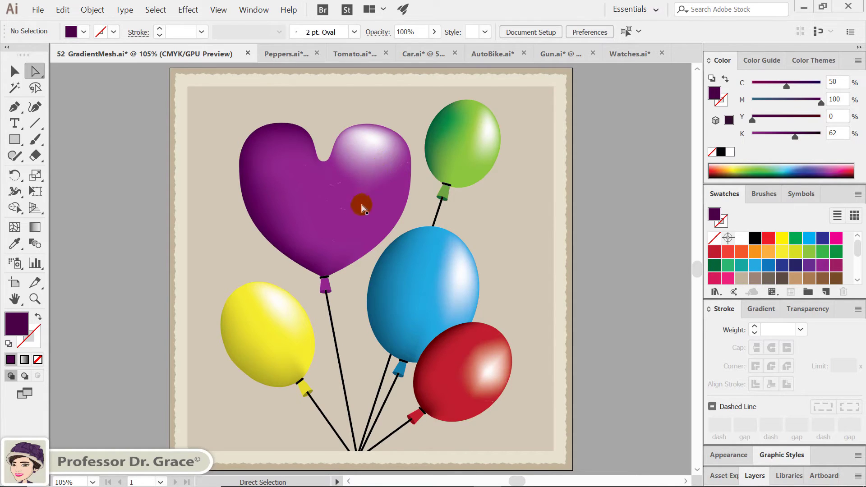
left_click(343, 243)
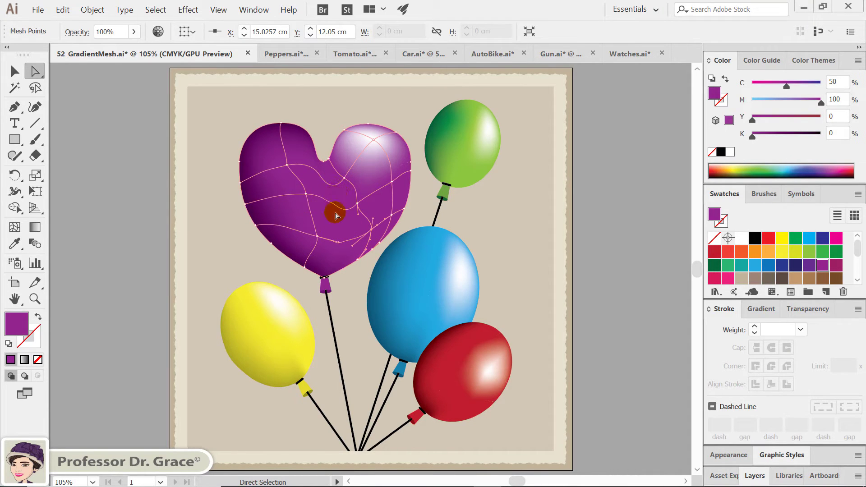
left_click(317, 237)
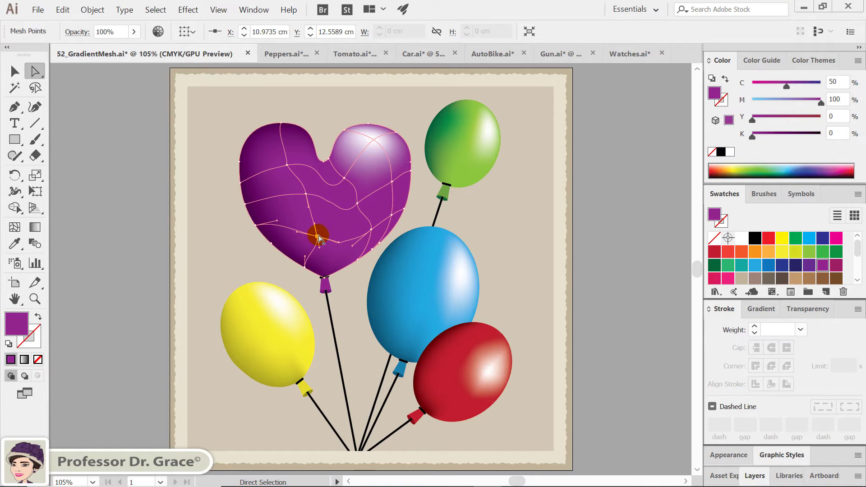
key("Delete")
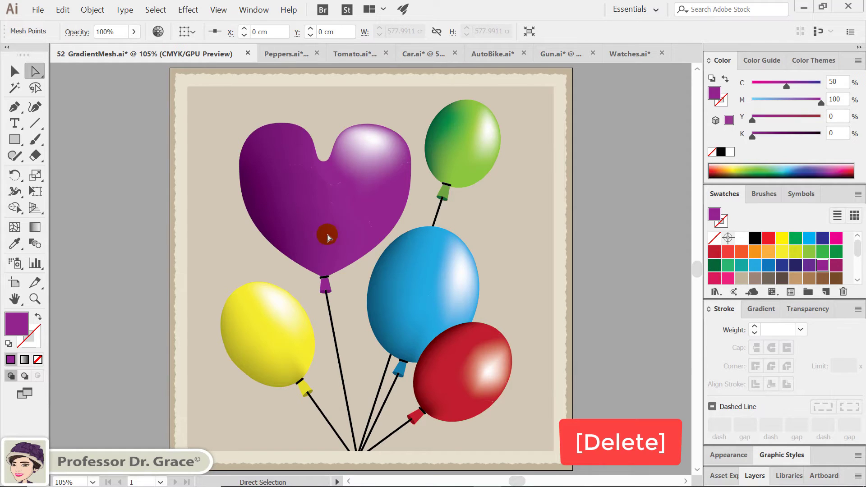
left_click(325, 234)
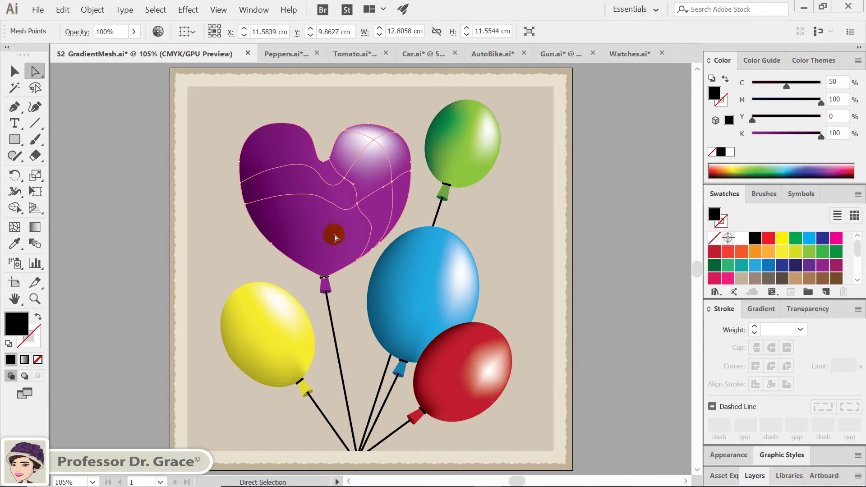
left_click(508, 246)
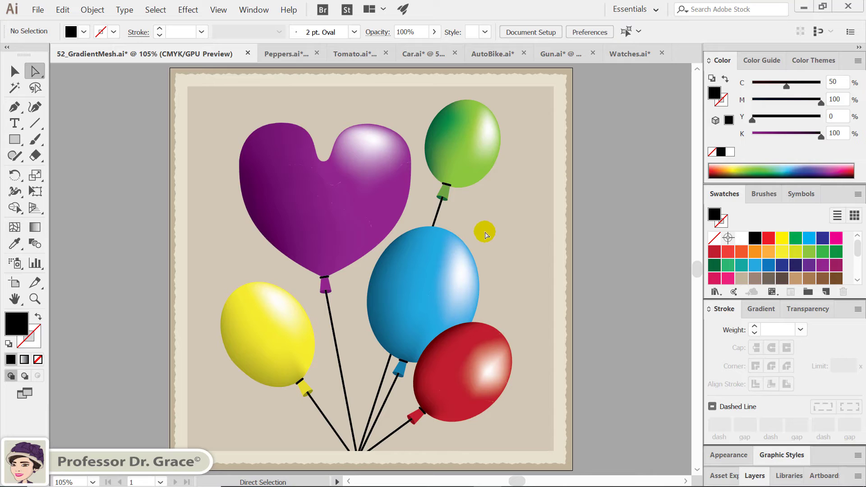
Delete the heart balloon's middle mesh point and its top highlight point, leaving flat purple
left_click(340, 200)
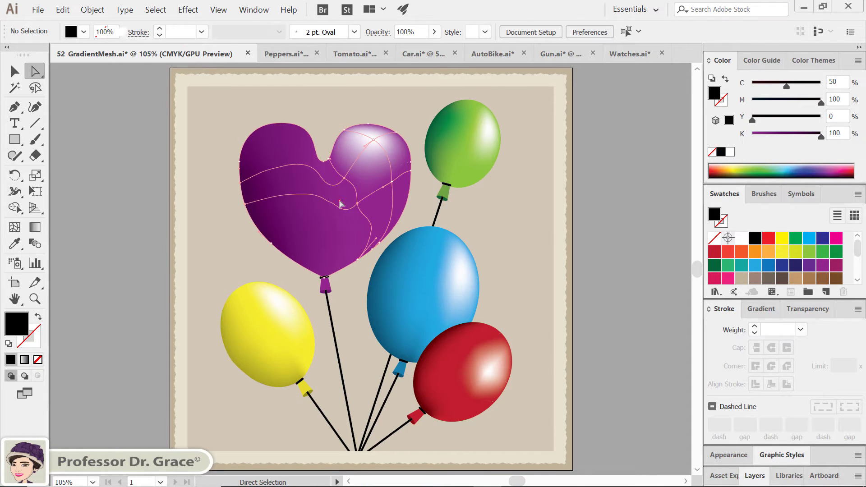
left_click(356, 200)
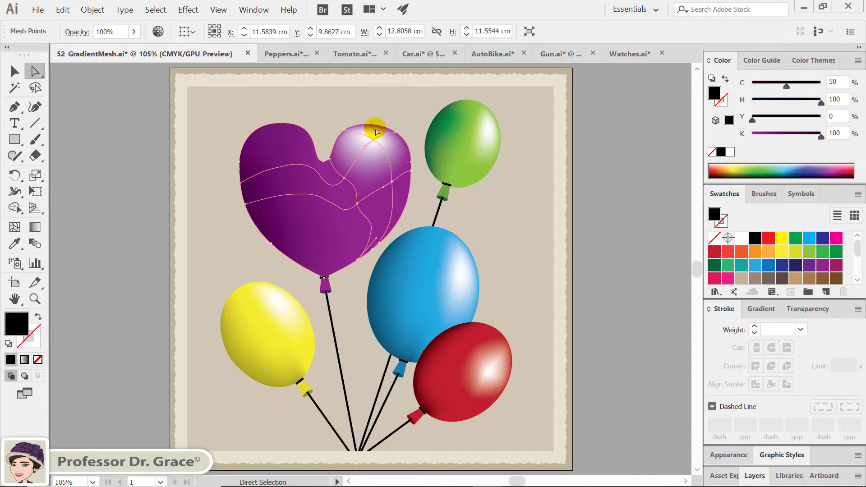
left_click(358, 204)
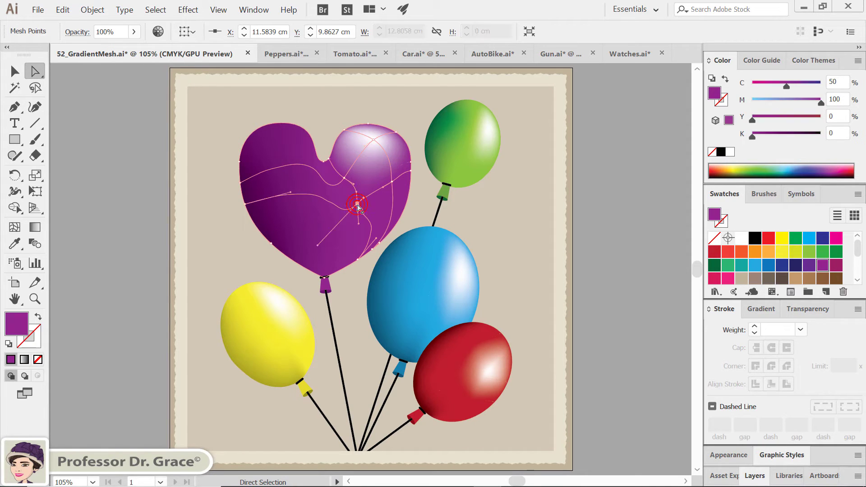
key("Delete")
left_click(386, 185)
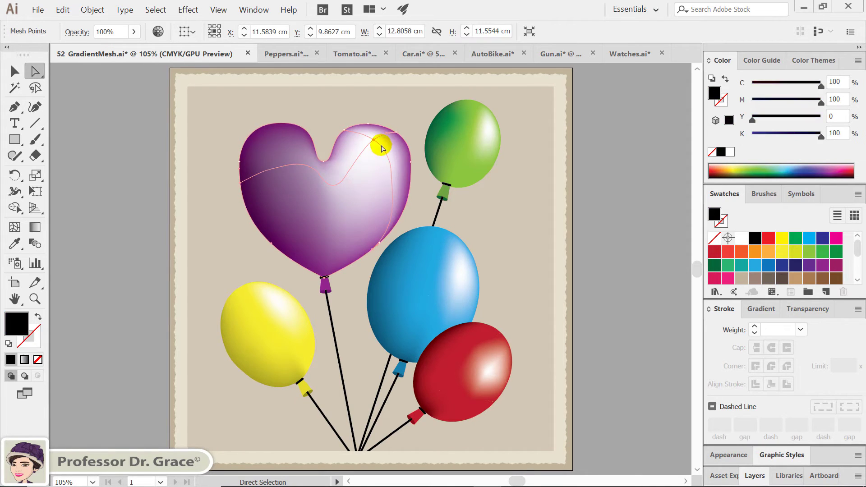
left_click(375, 140)
key("Delete")
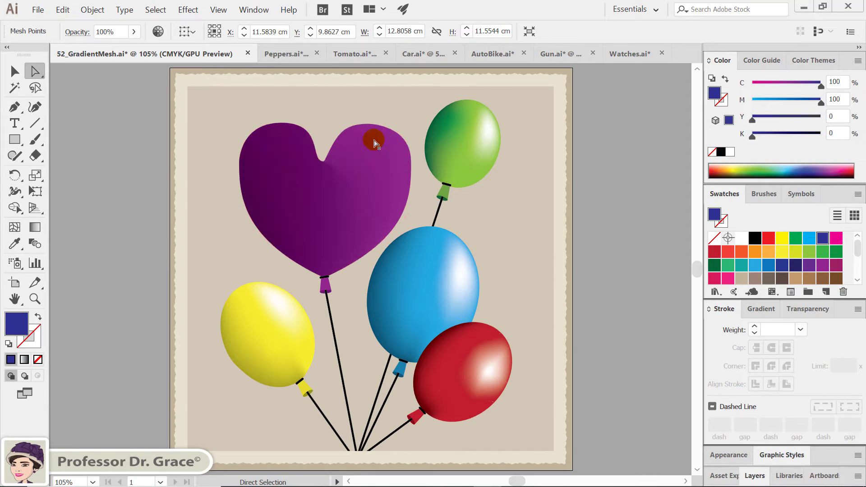
left_click(370, 179)
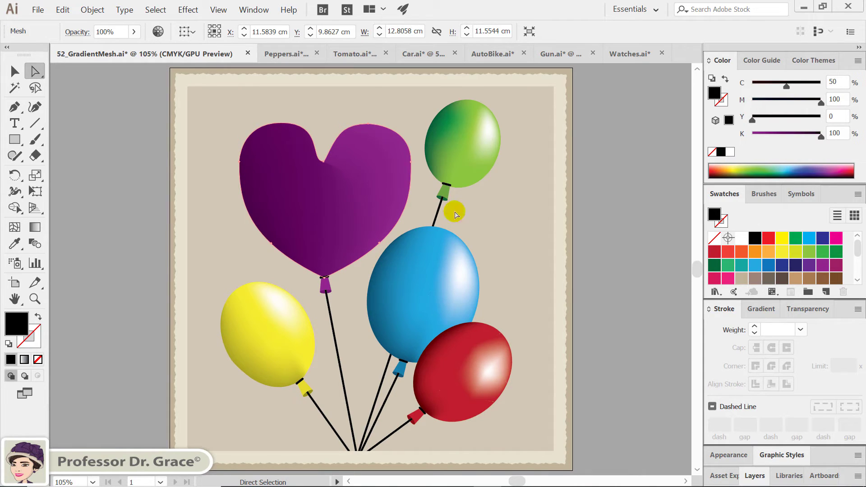
Apply the green swatch to the heart balloon, then undo back to purple
left_click(797, 238)
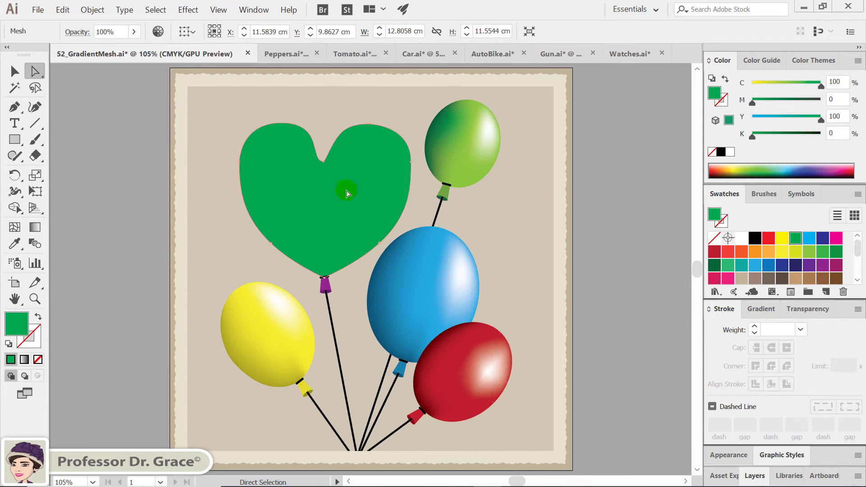
scroll(826, 274, "down", 5)
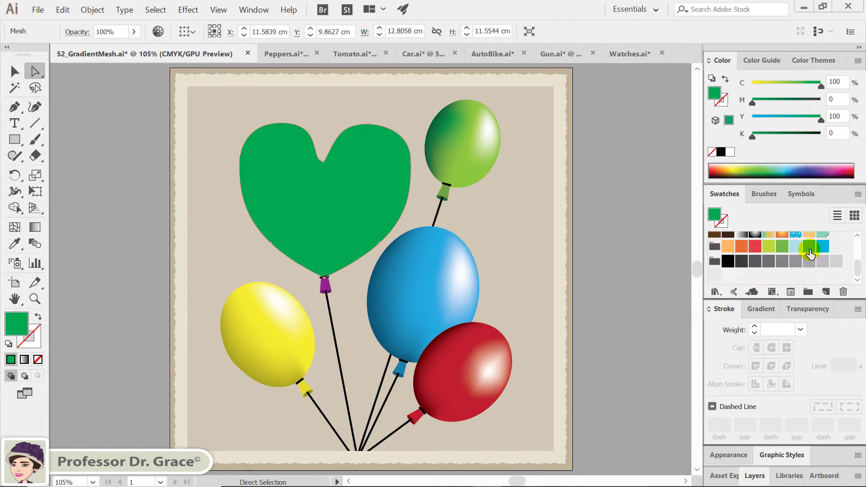
scroll(805, 246, "up", 3)
scroll(796, 274, "up", 2)
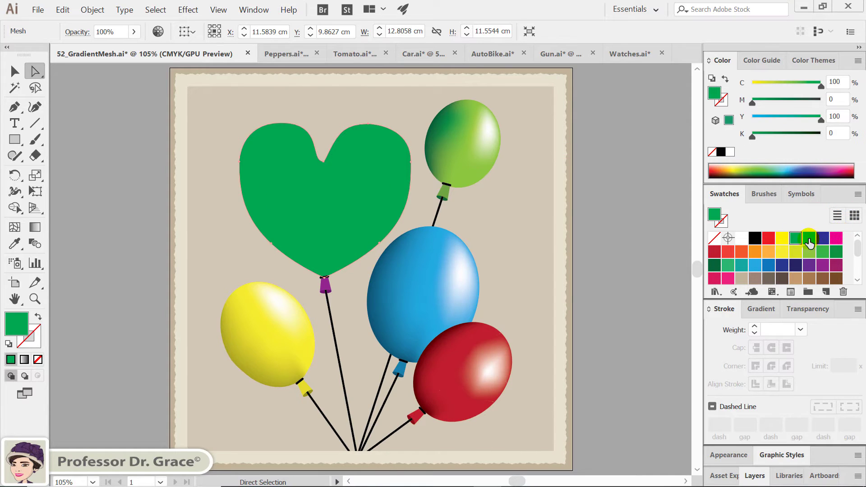
key("v")
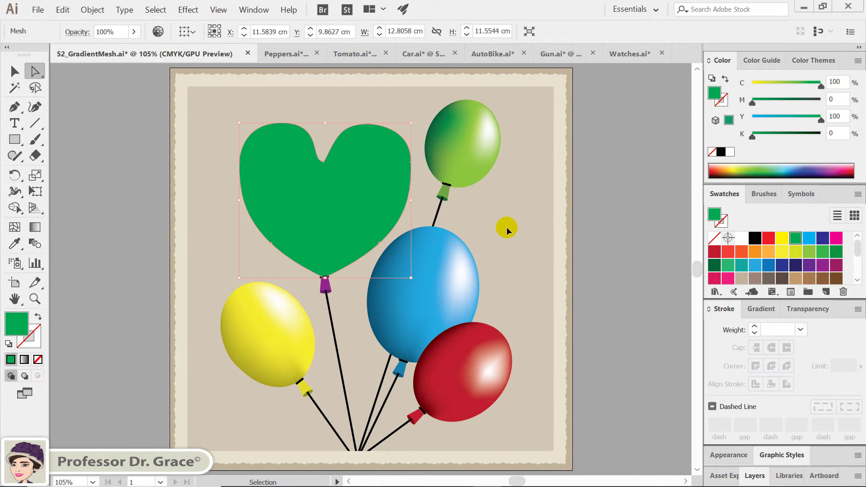
key("ctrl+shift+z")
Restore the deleted mesh points and highlight, deselect the heart, and return to Selection
key("ctrl+shift+z")
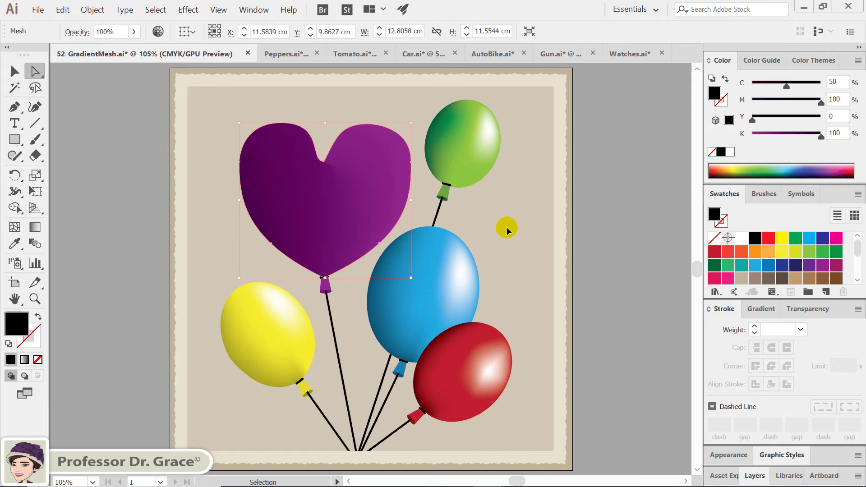
key("ctrl+shift+z")
key("ctrl+shift+z")
key("ctrl+shift+z")
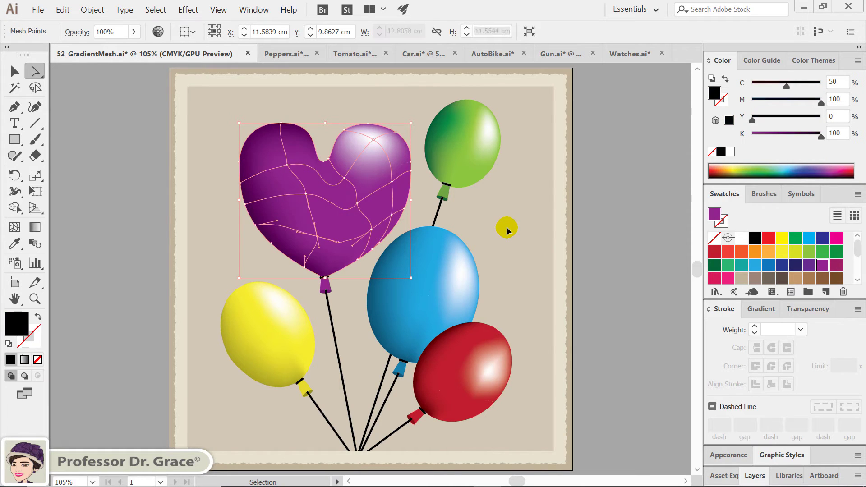
left_click(507, 227)
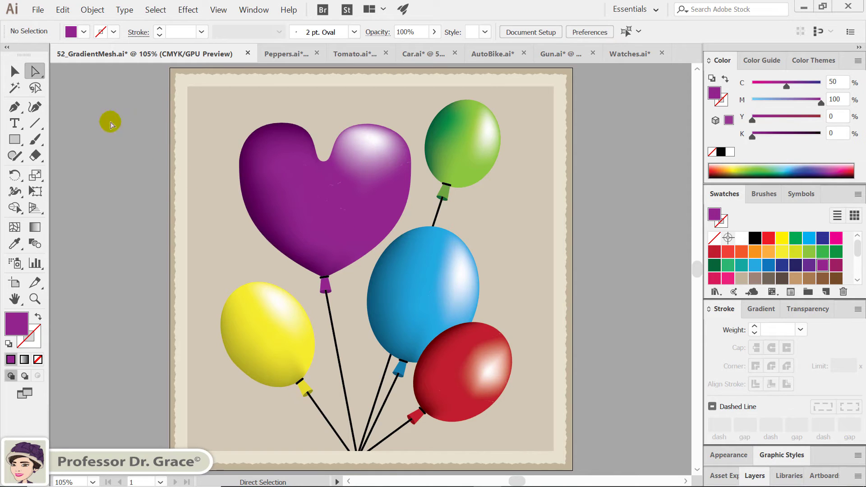
left_click(15, 71)
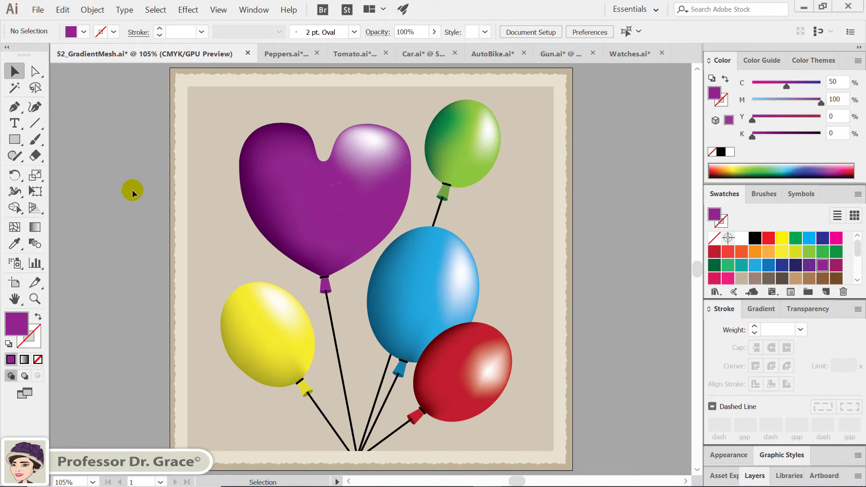
Zoom in on the Peppers artwork and pan across the pepper stems
left_click(295, 55)
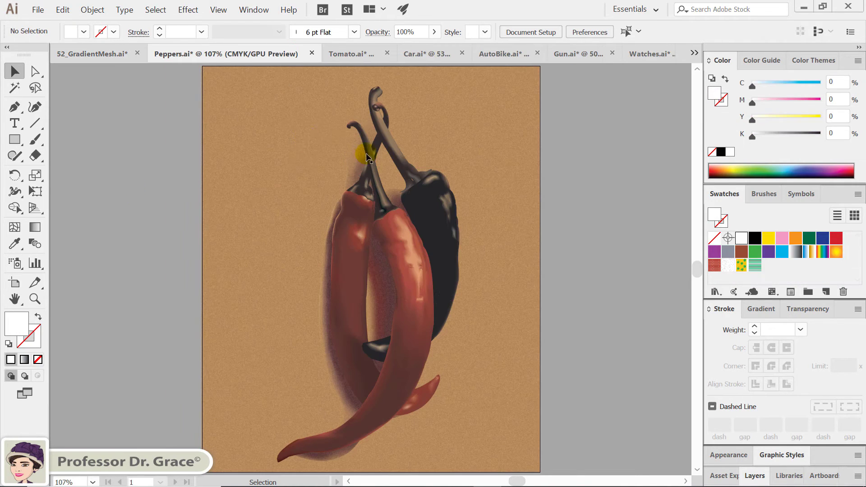
key("a")
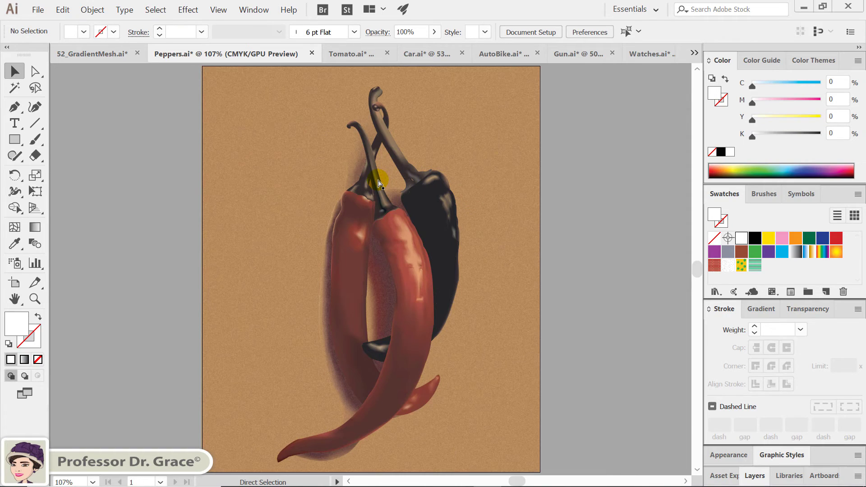
key("ctrl+plus")
key("ctrl+plus")
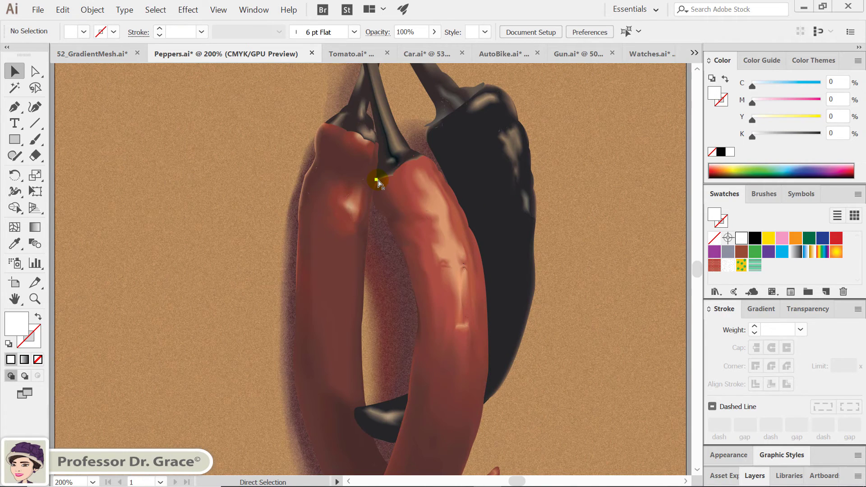
left_click_drag(416, 134, 429, 283)
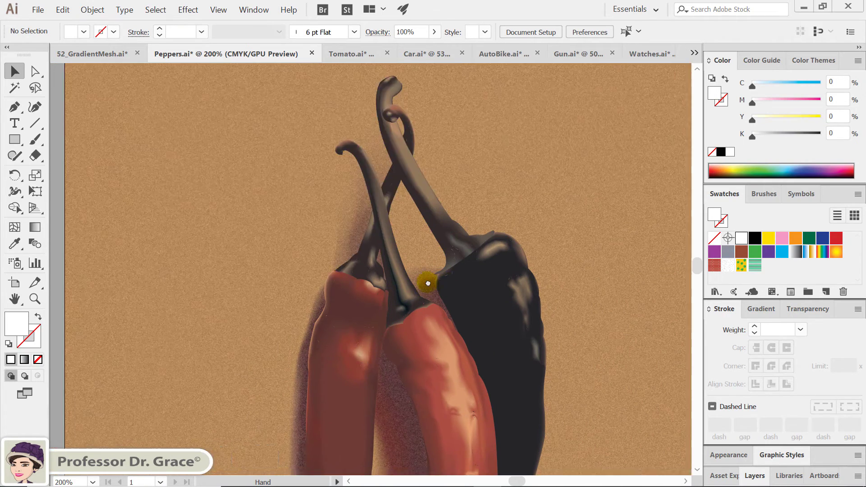
scroll(448, 334, "down", 3)
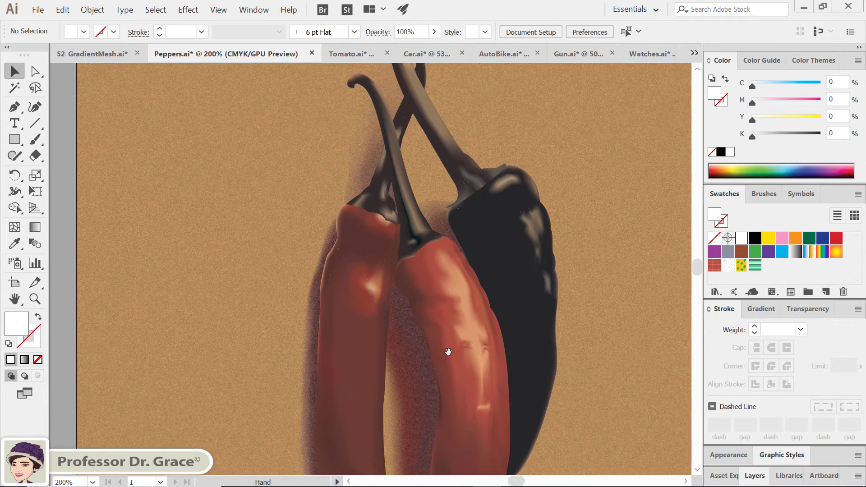
left_click_drag(448, 352, 430, 209)
Zoom in on the tomato can artwork around its rim, tomatoes and lid
left_click(347, 55)
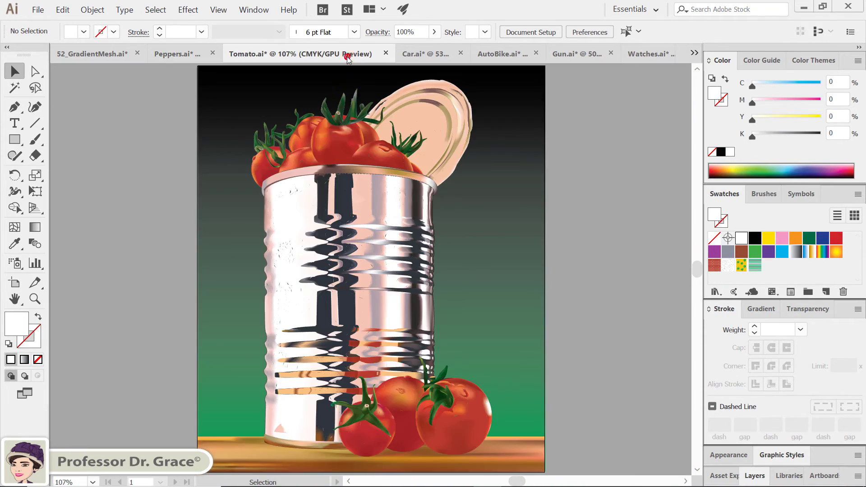
key("ctrl+plus")
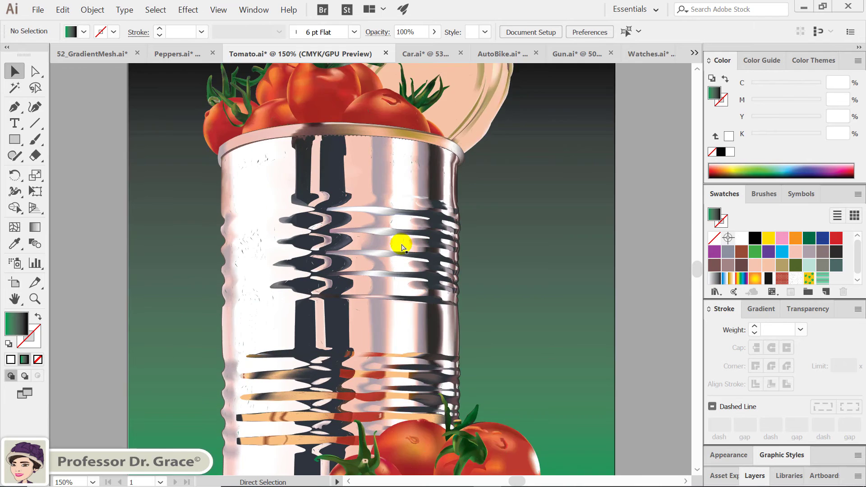
key("ctrl+plus")
key("ctrl+plus")
left_click_drag(408, 210, 443, 318)
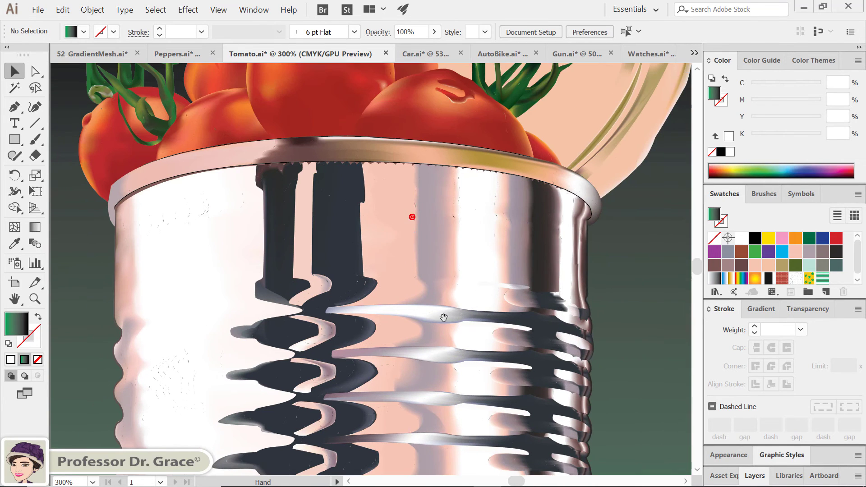
left_click_drag(440, 140, 420, 328)
Inspect the tomato can's mesh lines in outline view, fit it to the window, and show Car.ai
key("ctrl+y")
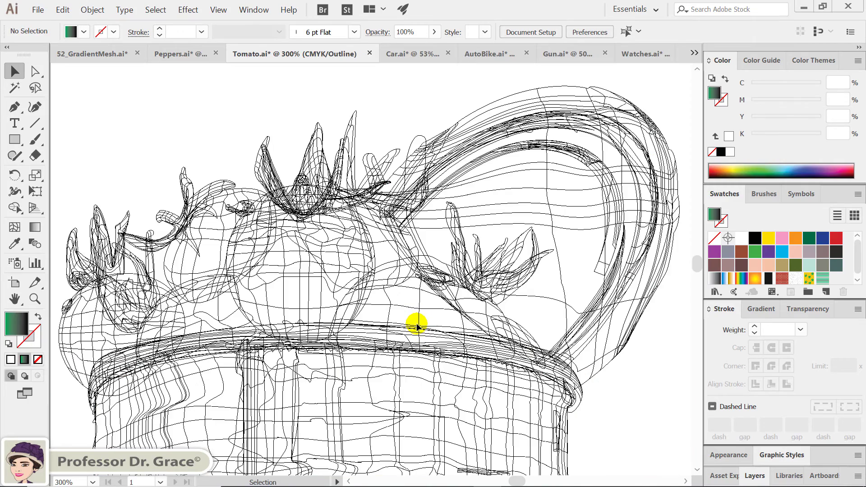
left_click_drag(456, 384, 460, 203)
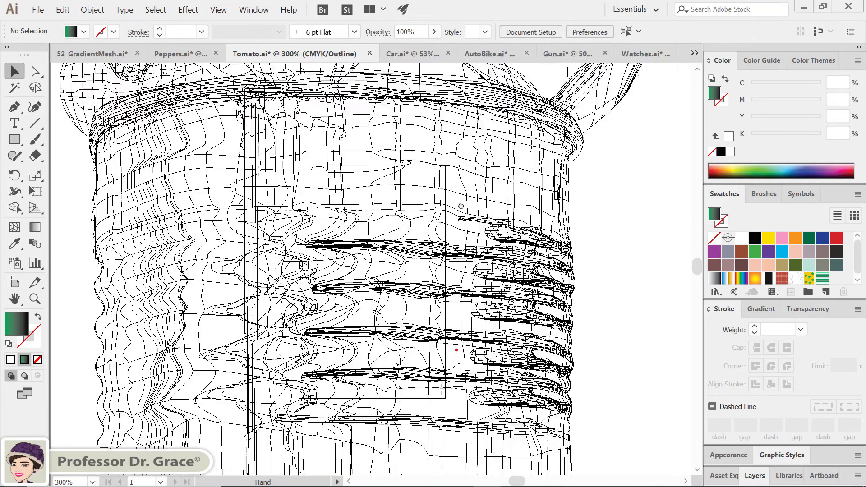
left_click_drag(453, 367, 455, 230)
mouse_move(444, 370)
left_mouse_down()
mouse_move(433, 219)
mouse_move(397, 219)
left_mouse_up()
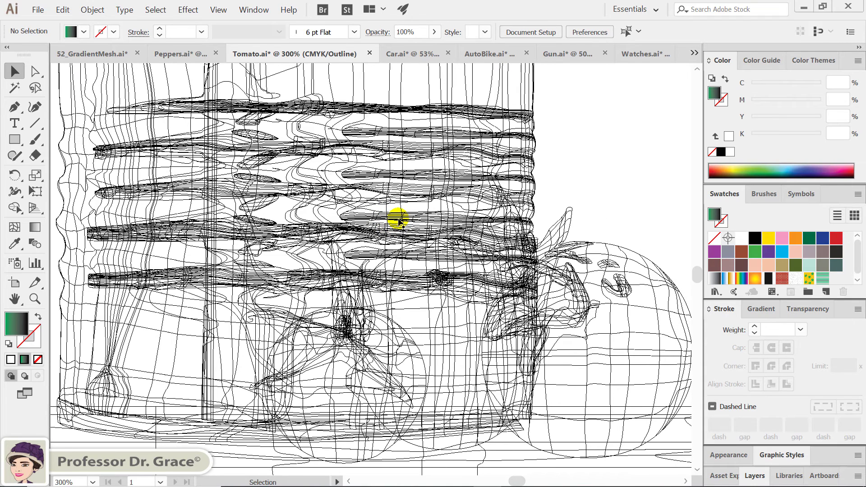
key("ctrl+y")
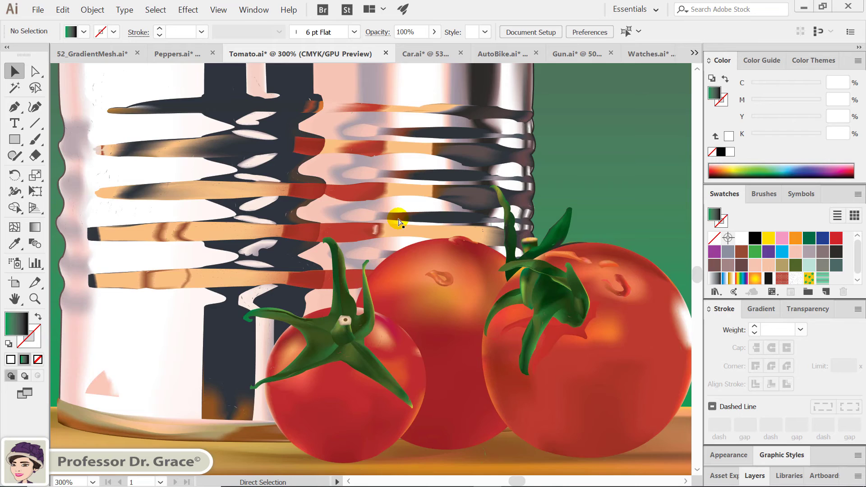
key("ctrl+0")
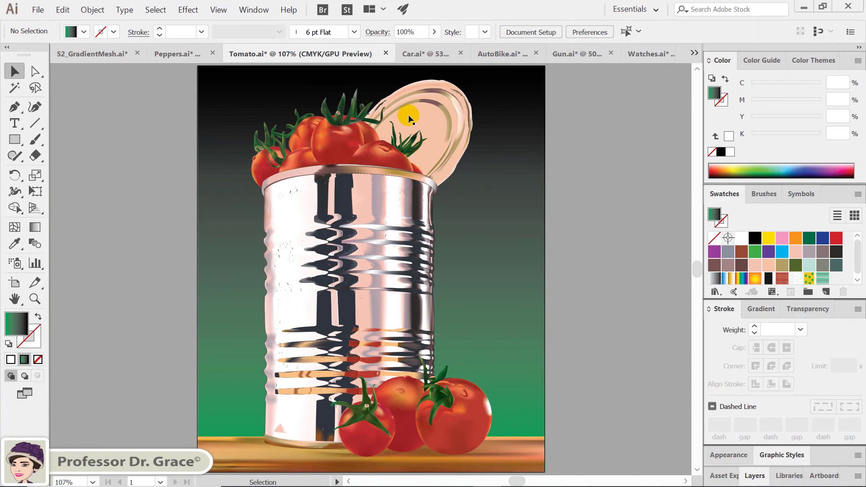
left_click(426, 54)
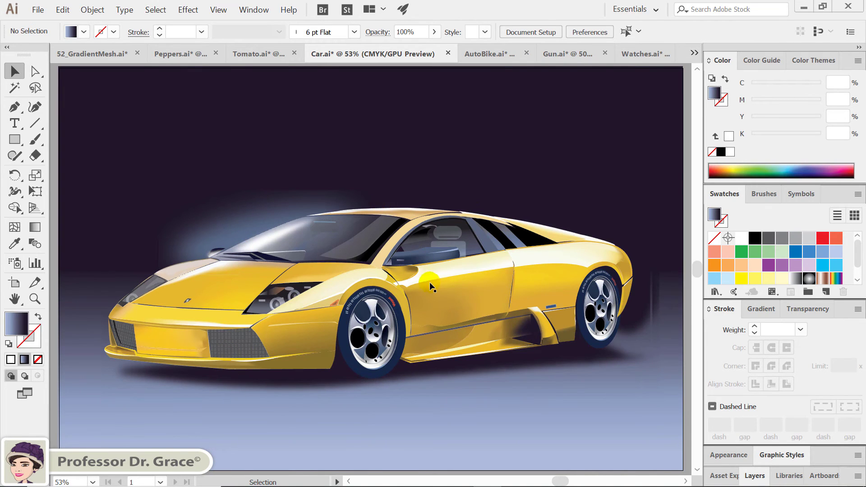
Toggle the yellow car artwork into outline view and back to full colour
key("ctrl")
key("ctrl")
key("ctrl+y")
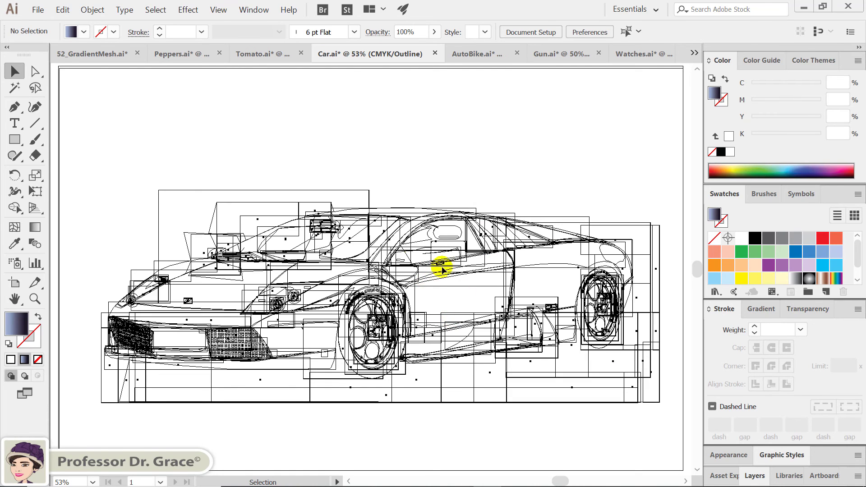
key("ctrl")
key("ctrl+y")
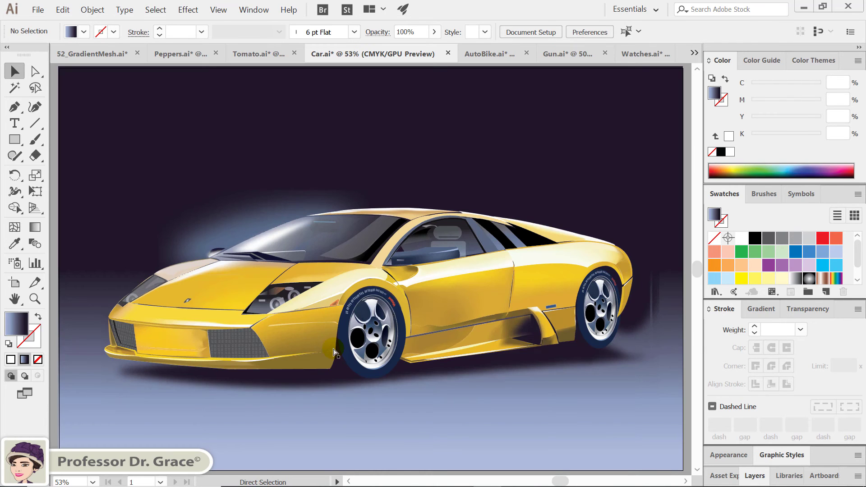
Toggle the AutoBike.ai motorcycle into outline view and back to full colour
left_click(491, 55)
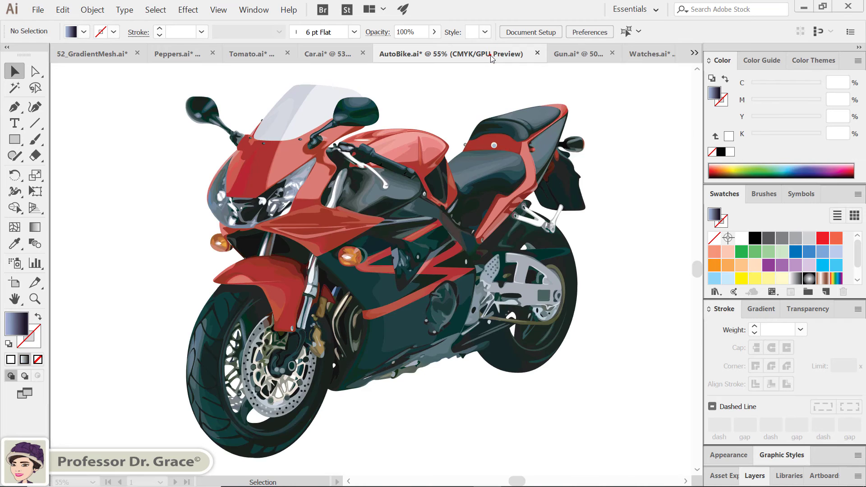
key("ctrl")
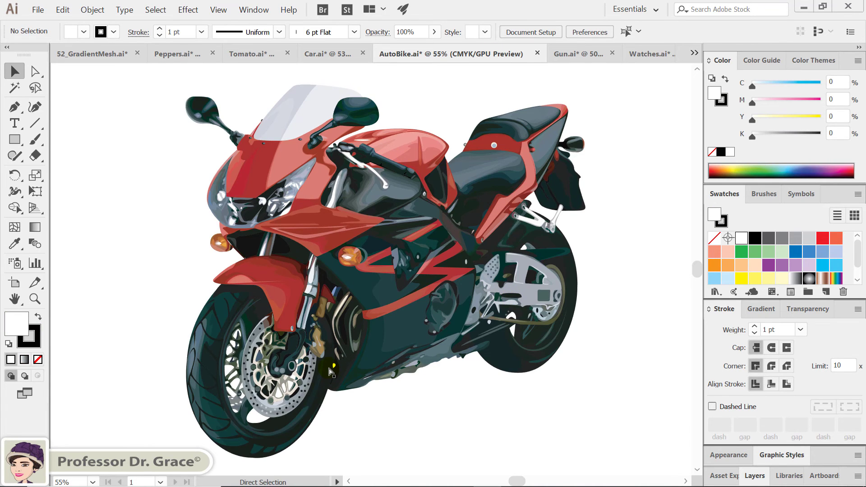
key("ctrl+y")
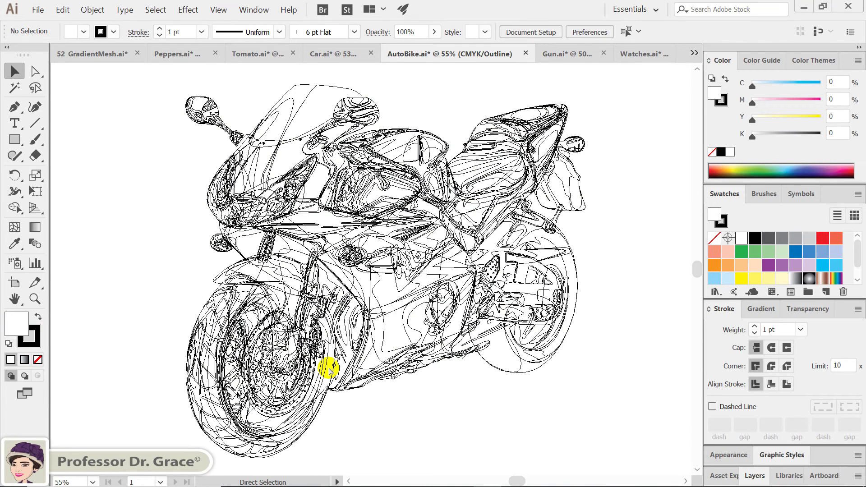
key("ctrl+y")
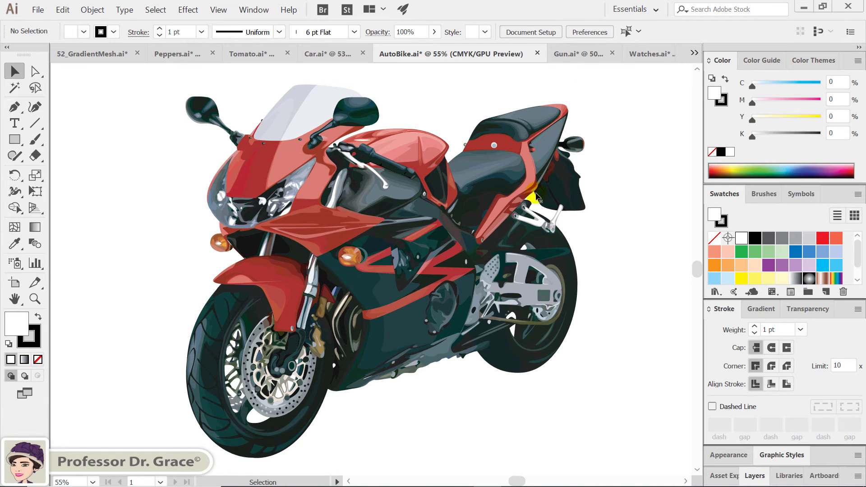
Toggle the Gun.ai revolver into outline view and back, then show Watches.ai
left_click(572, 54)
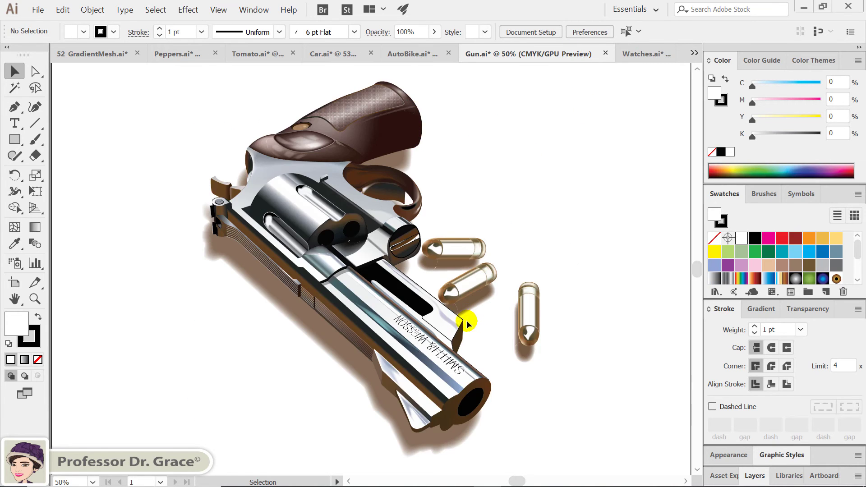
key("ctrl+y")
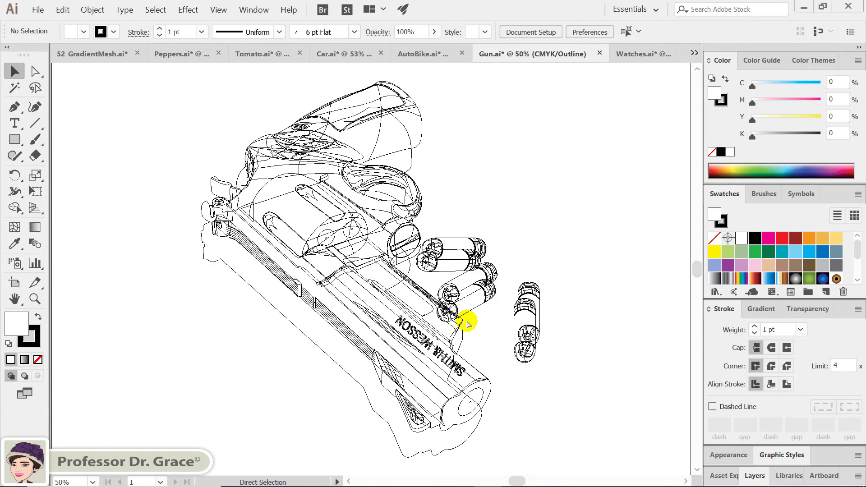
key("ctrl+y")
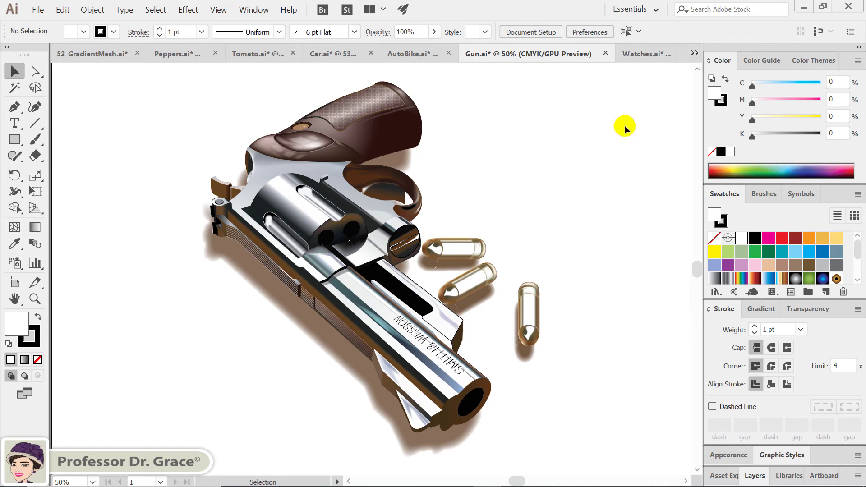
left_click(653, 58)
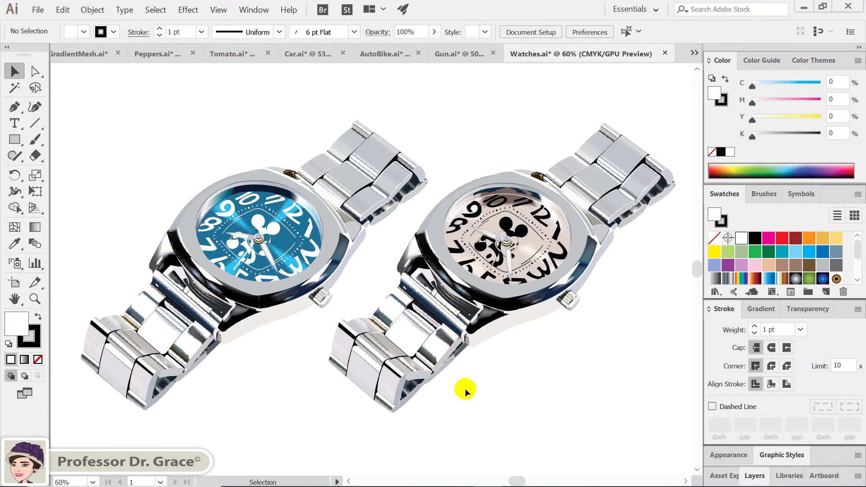
key("ctrl+y")
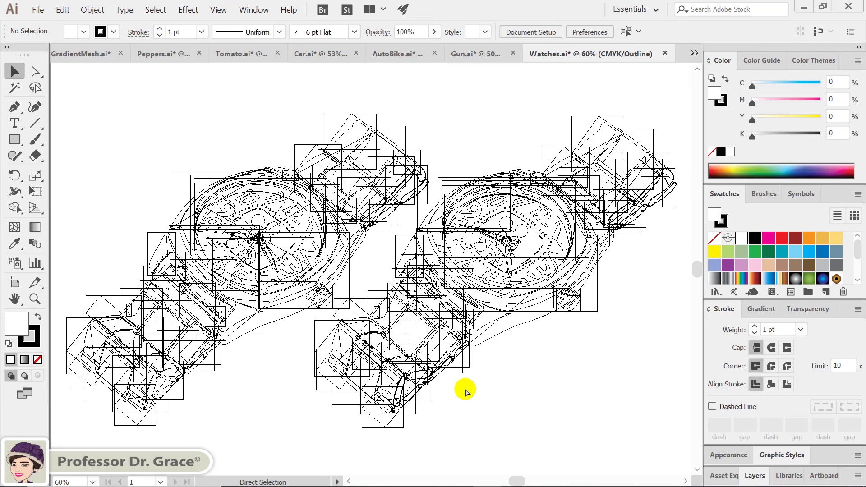
key("ctrl+y")
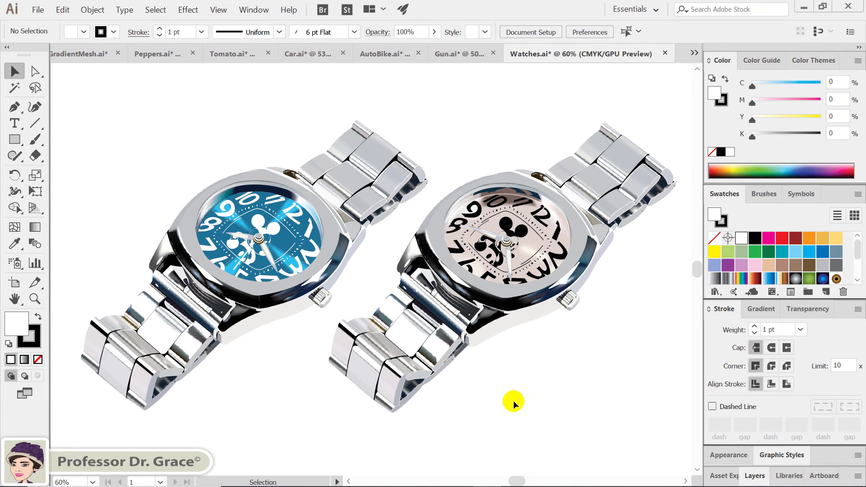
left_click(519, 402)
key("ctrl")
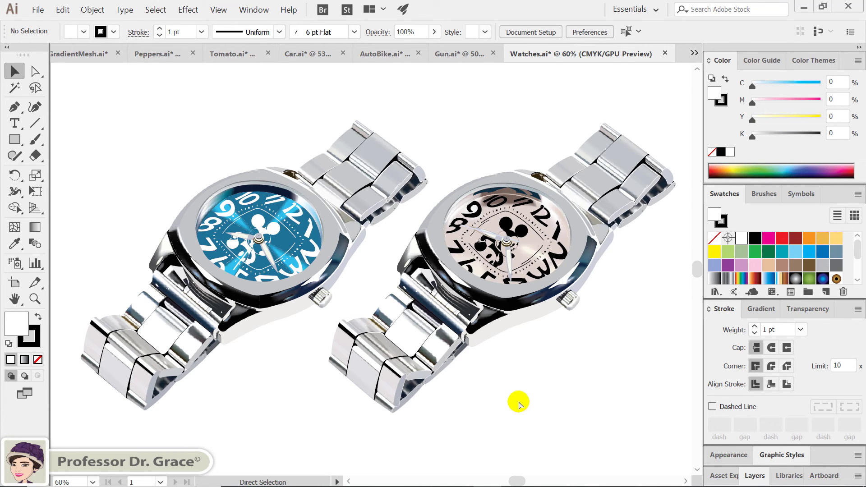
key("ctrl+plus")
key("ctrl+plus")
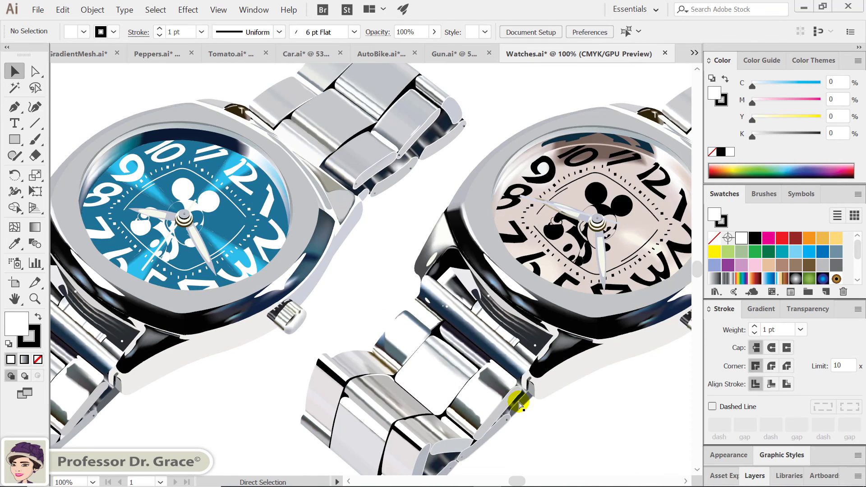
key("ctrl+plus")
mouse_move(519, 402)
left_mouse_down()
mouse_move(415, 313)
mouse_move(387, 352)
left_mouse_up()
mouse_move(329, 323)
left_mouse_down()
mouse_move(381, 316)
mouse_move(433, 289)
mouse_move(478, 289)
left_mouse_up()
mouse_move(303, 316)
left_mouse_down()
mouse_move(504, 315)
mouse_move(494, 242)
mouse_move(326, 440)
left_mouse_up()
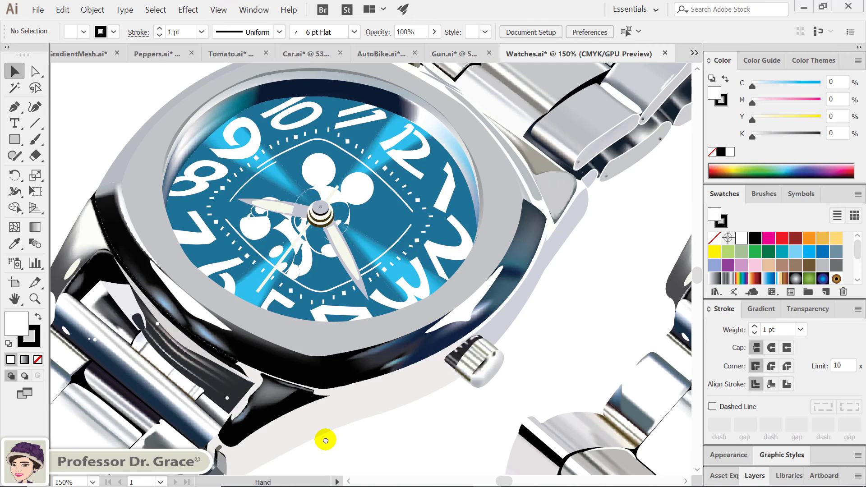
left_click_drag(522, 354, 387, 387)
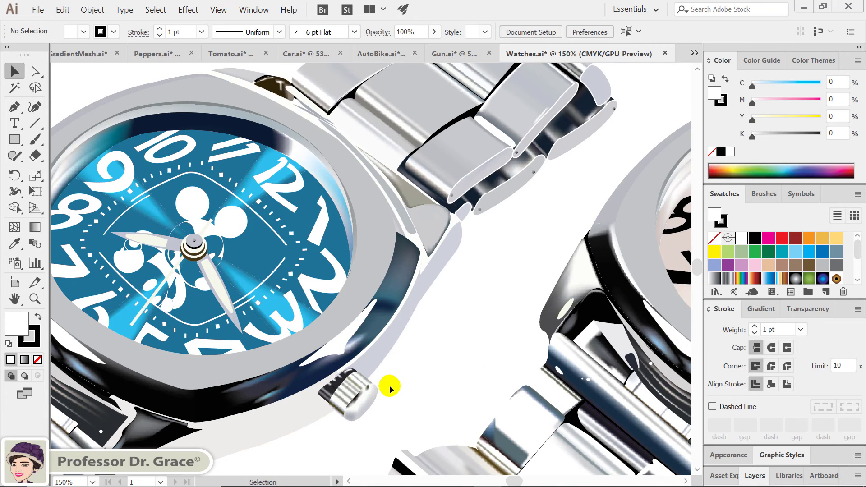
key("ctrl")
key("ctrl+minus")
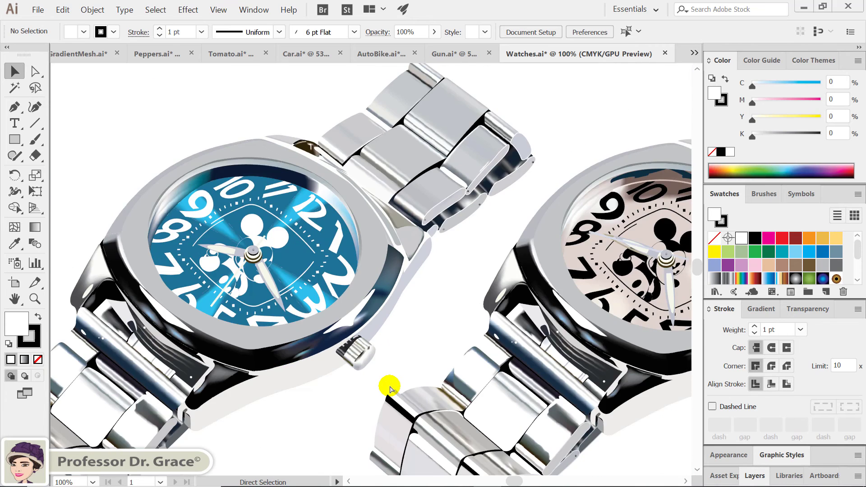
key("ctrl+minus")
left_click_drag(457, 367, 411, 366)
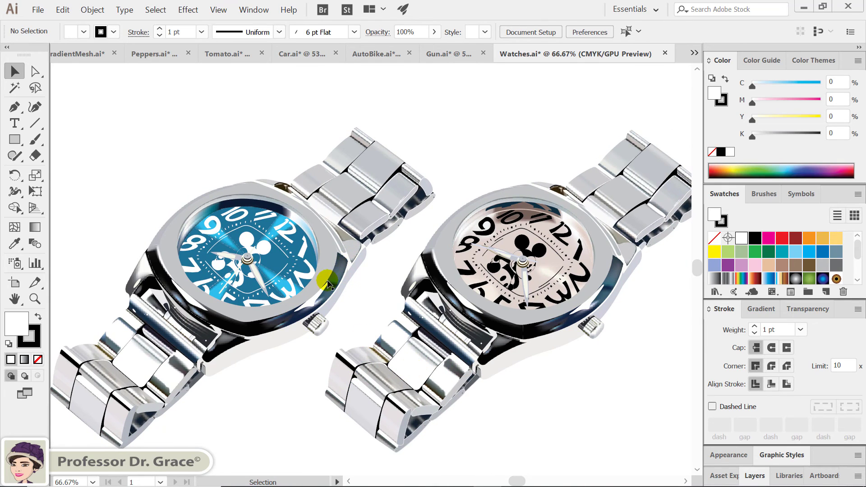
Switch briefly to Gun.ai, then back to the AutoBike.ai motorcycle artwork
left_click(441, 58)
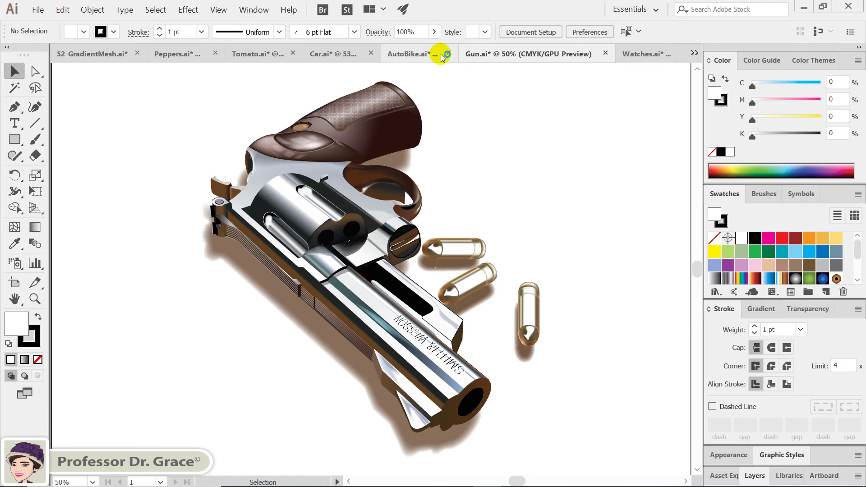
left_click(410, 54)
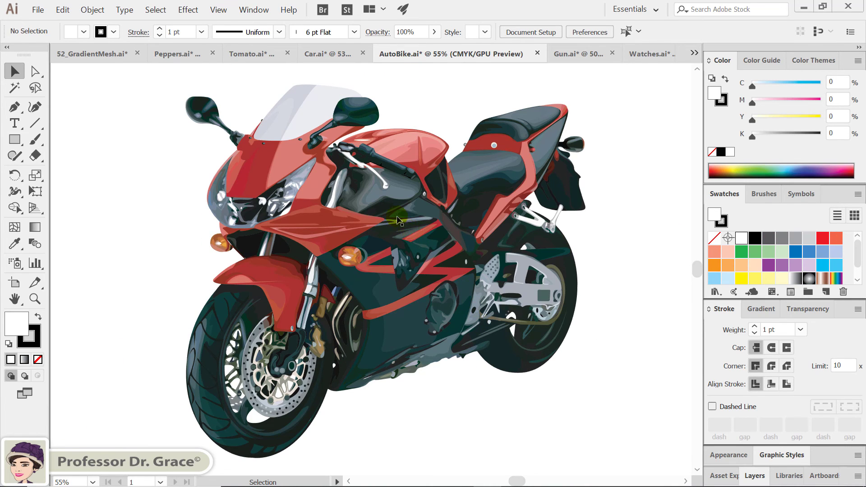